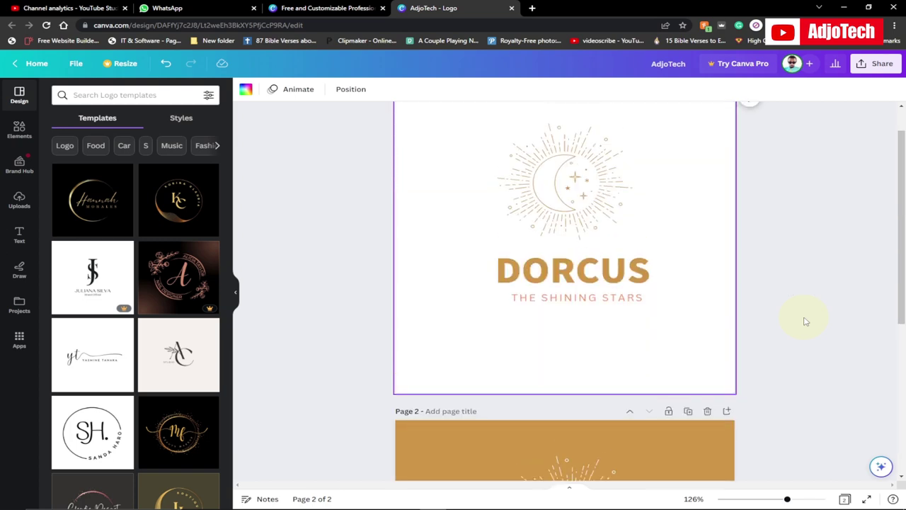
- Switch to the Logo Templates page and browse the available logo designs
{"action": "left_click", "coordinate": [320, 8]}
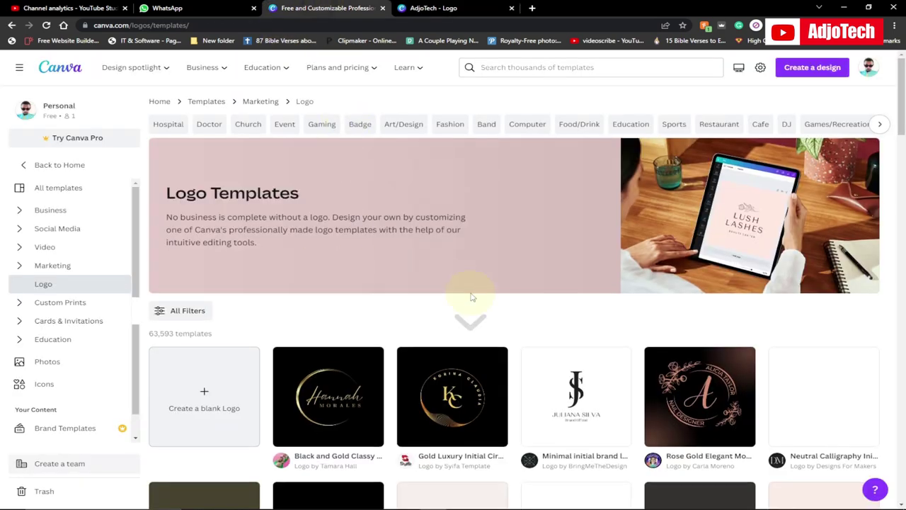
{"action": "scroll", "coordinate": [470, 301], "scroll_direction": "down", "scroll_amount": 3}
{"action": "scroll", "coordinate": [472, 297], "scroll_direction": "down", "scroll_amount": 4}
{"action": "scroll", "coordinate": [473, 297], "scroll_direction": "up", "scroll_amount": 3}
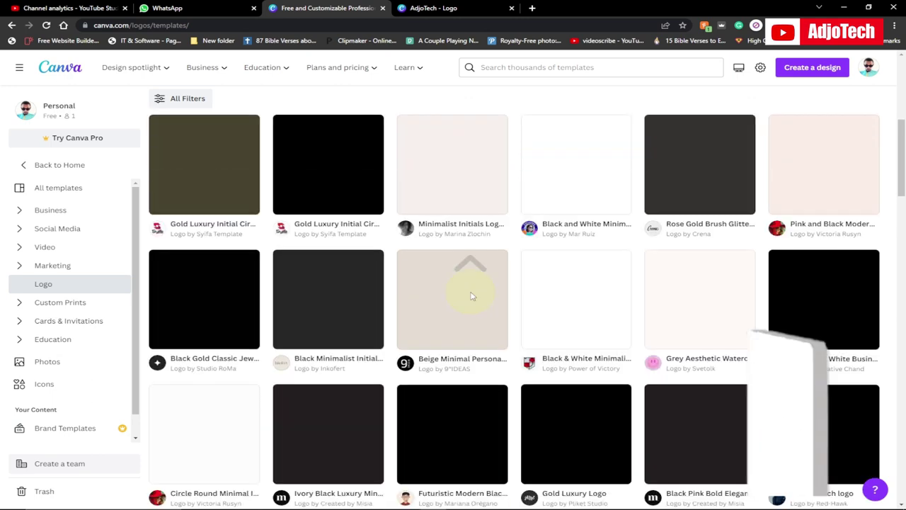
{"action": "scroll", "coordinate": [470, 295], "scroll_direction": "up", "scroll_amount": 4}
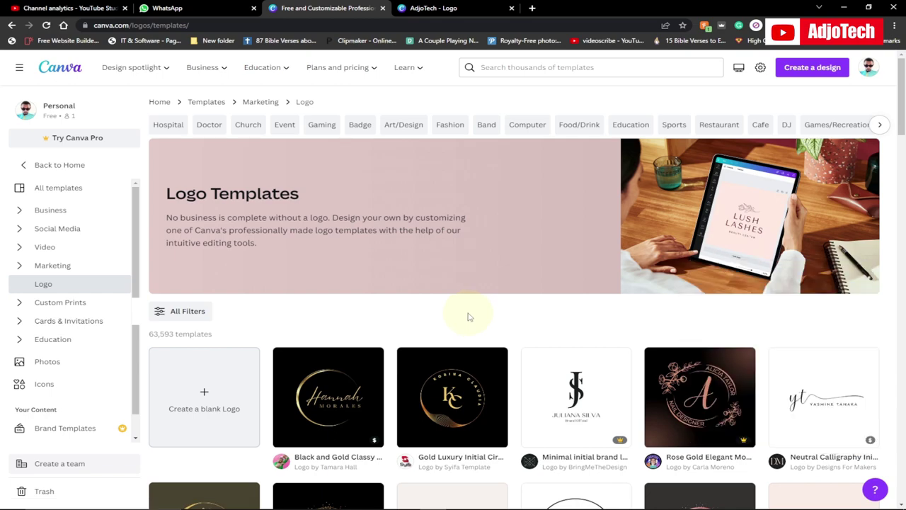
{"action": "scroll", "coordinate": [467, 317], "scroll_direction": "down", "scroll_amount": 10}
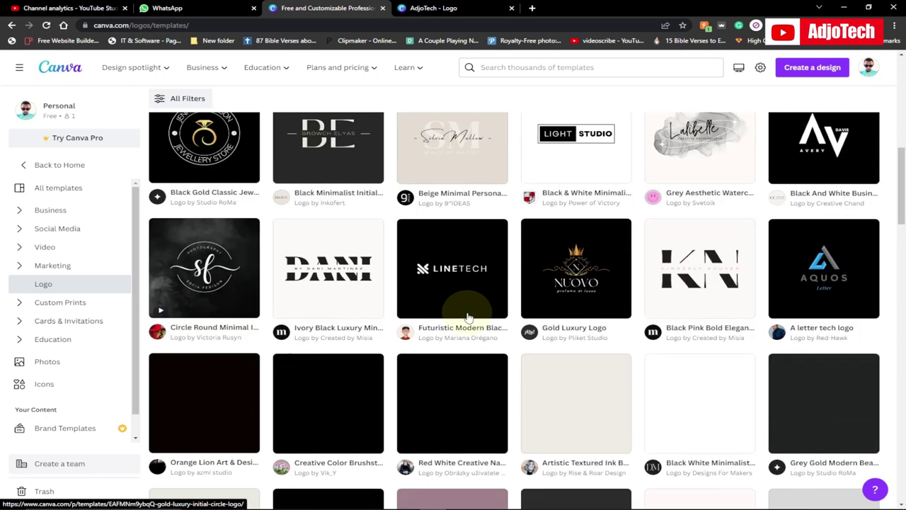
{"action": "scroll", "coordinate": [467, 316], "scroll_direction": "up", "scroll_amount": 5}
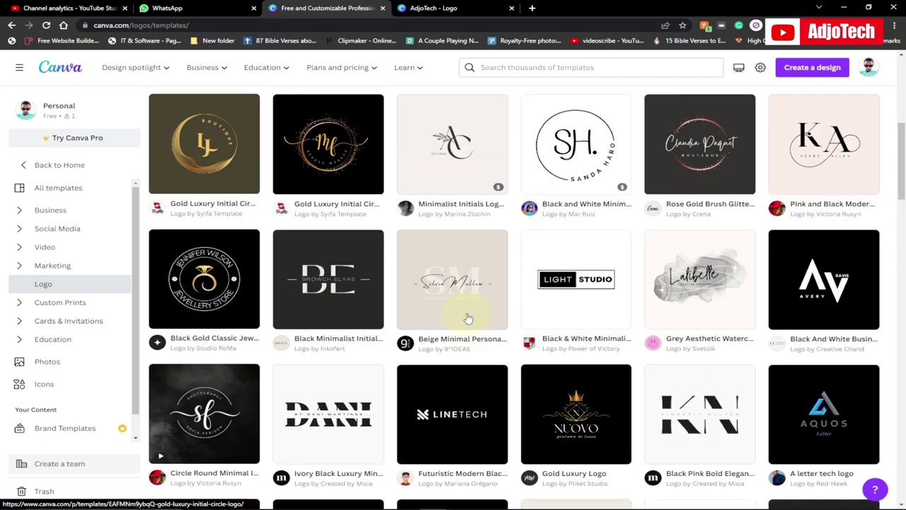
- Return to the AdjoTech logo design and review both of its finished logo pages
{"action": "left_click", "coordinate": [433, 8]}
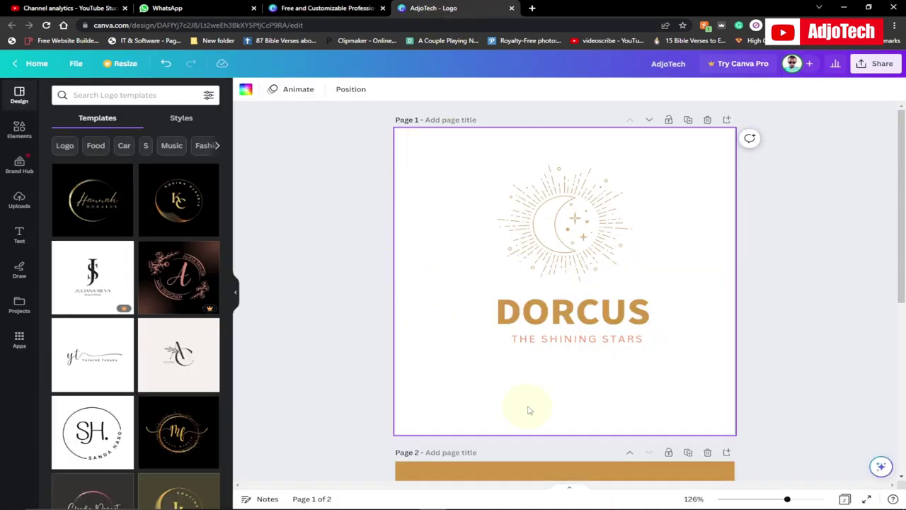
{"action": "scroll", "coordinate": [527, 411], "scroll_direction": "down", "scroll_amount": 5}
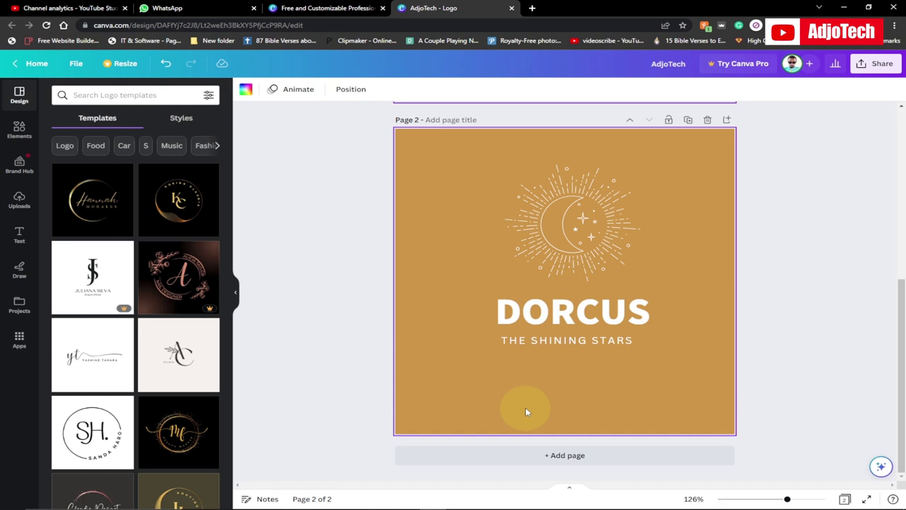
{"action": "scroll", "coordinate": [386, 345], "scroll_direction": "up", "scroll_amount": 5}
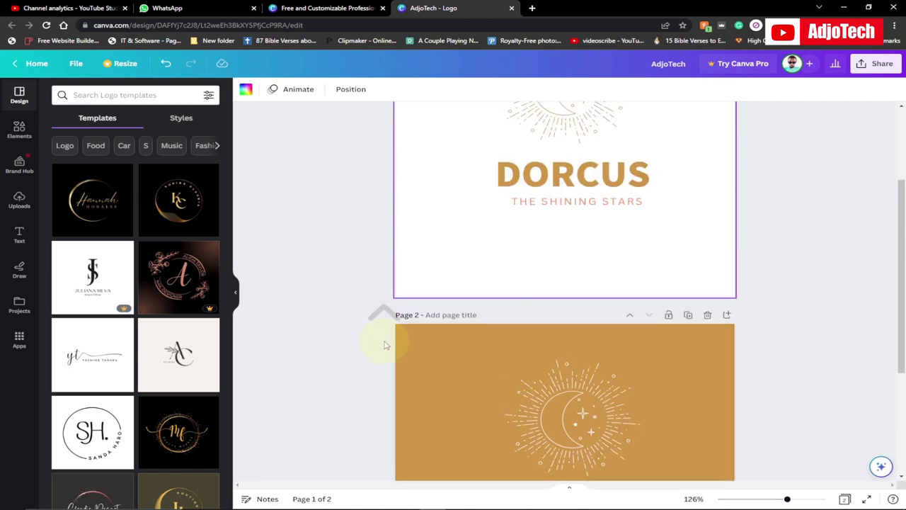
- Go back to the Logo Templates page and look through more designs, ending at the blank logo option
{"action": "left_click", "coordinate": [303, 8]}
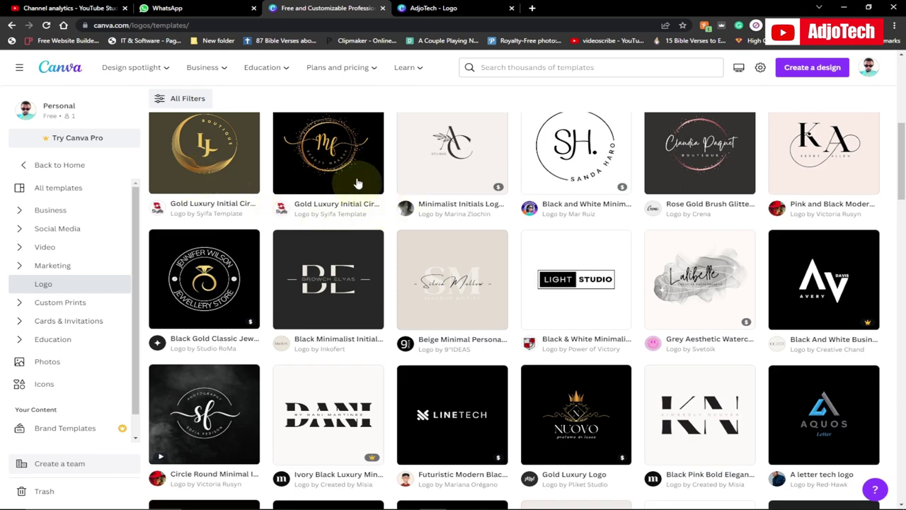
{"action": "scroll", "coordinate": [730, 271], "scroll_direction": "down", "scroll_amount": 4}
{"action": "scroll", "coordinate": [729, 269], "scroll_direction": "down", "scroll_amount": 1}
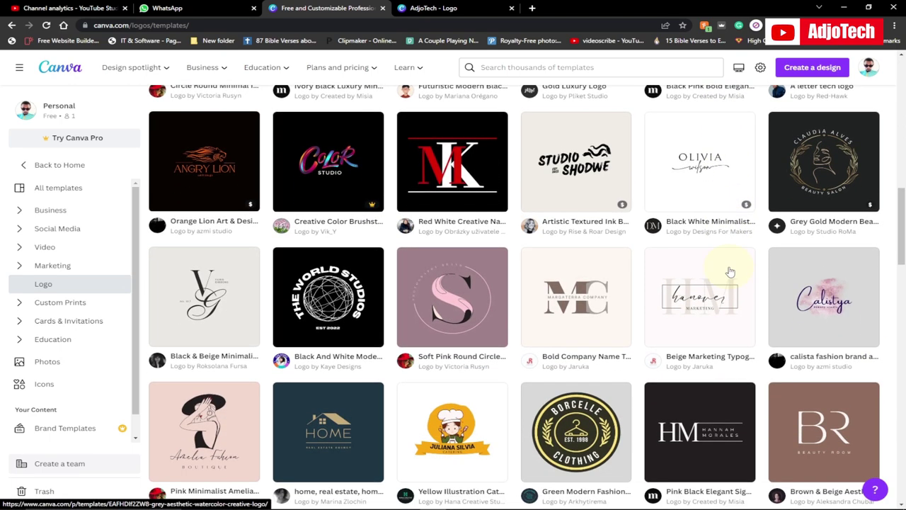
{"action": "scroll", "coordinate": [726, 273], "scroll_direction": "down", "scroll_amount": 3}
{"action": "scroll", "coordinate": [668, 342], "scroll_direction": "up", "scroll_amount": 10}
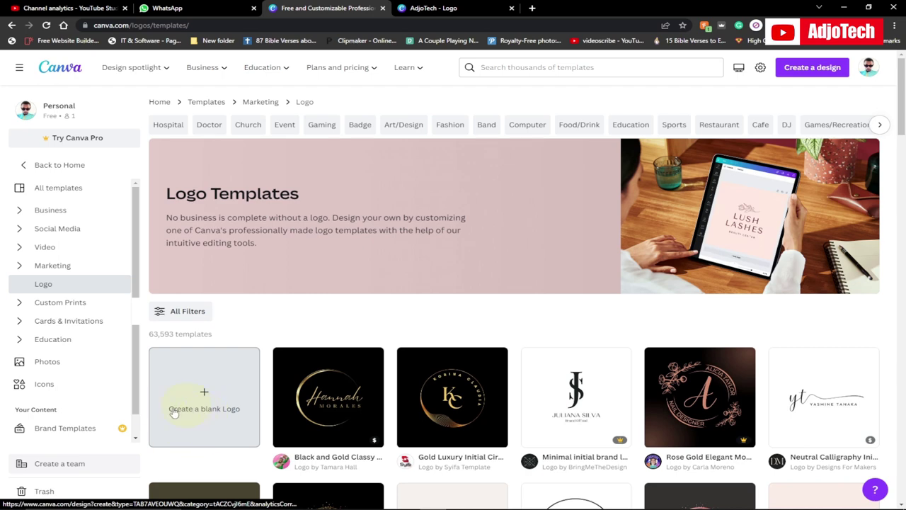
- Preview page animations such as Rise, Wipe and Drift on page 1 of the AdjoTech logo design
{"action": "left_click", "coordinate": [433, 8]}
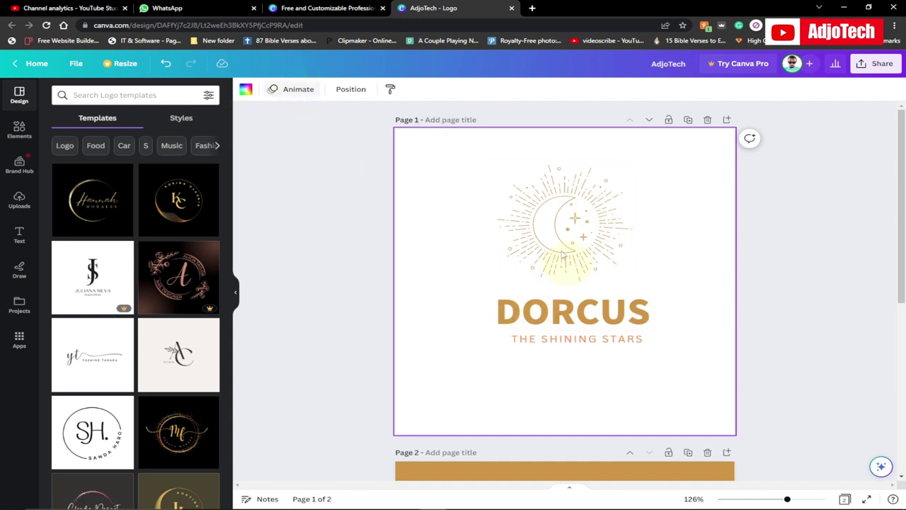
{"action": "left_click", "coordinate": [300, 90]}
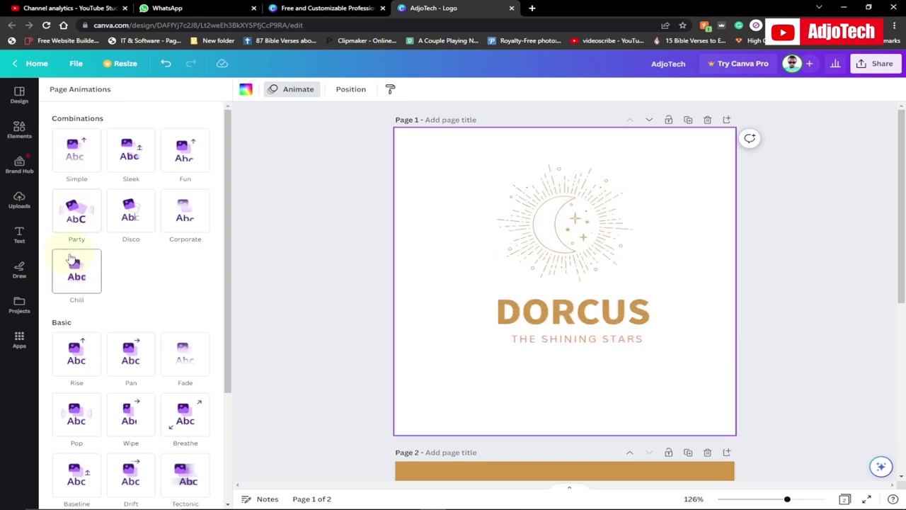
{"action": "left_click", "coordinate": [75, 349]}
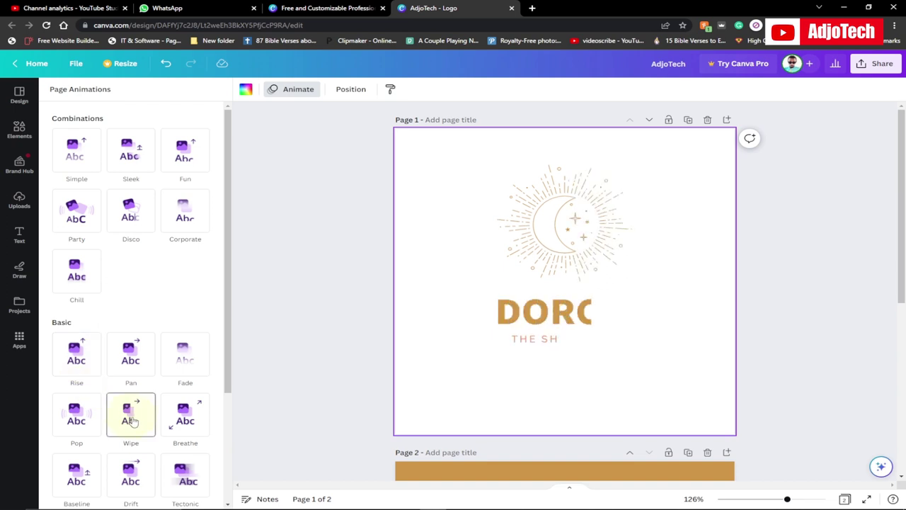
{"action": "left_click", "coordinate": [151, 467]}
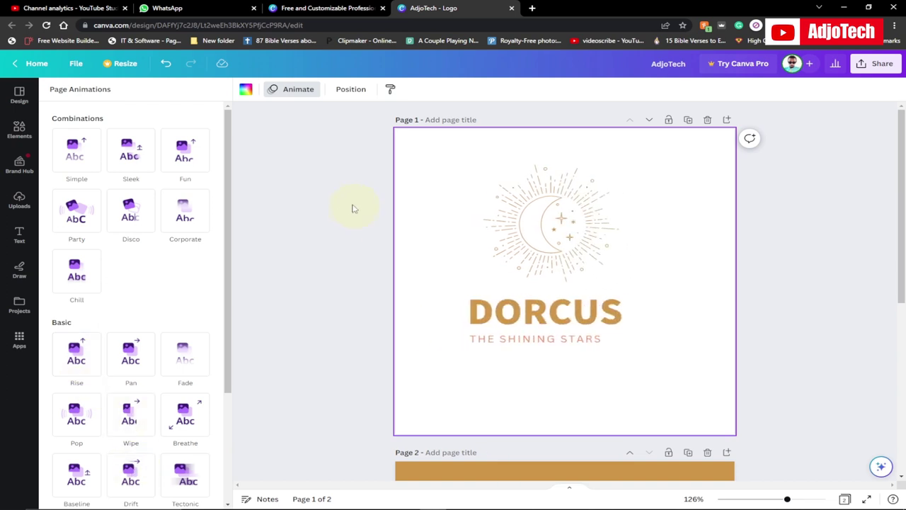
- Add a third page after the ochre logo page
{"action": "scroll", "coordinate": [361, 235], "scroll_direction": "down", "scroll_amount": 5}
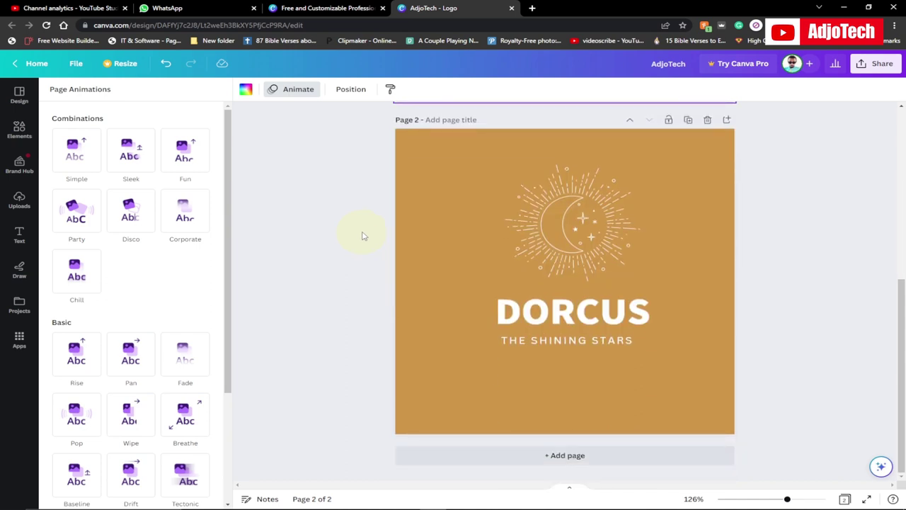
{"action": "scroll", "coordinate": [398, 281], "scroll_direction": "down", "scroll_amount": 1}
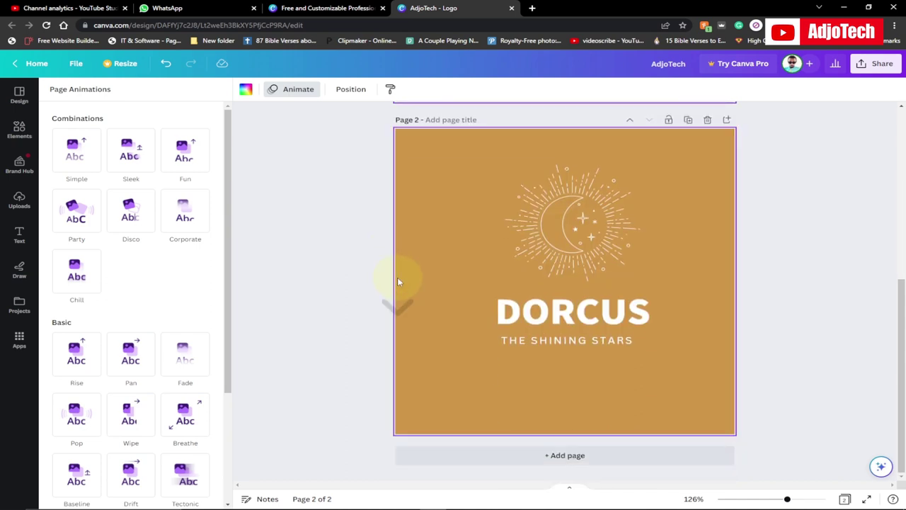
{"action": "left_click", "coordinate": [564, 459]}
{"action": "left_click", "coordinate": [408, 366]}
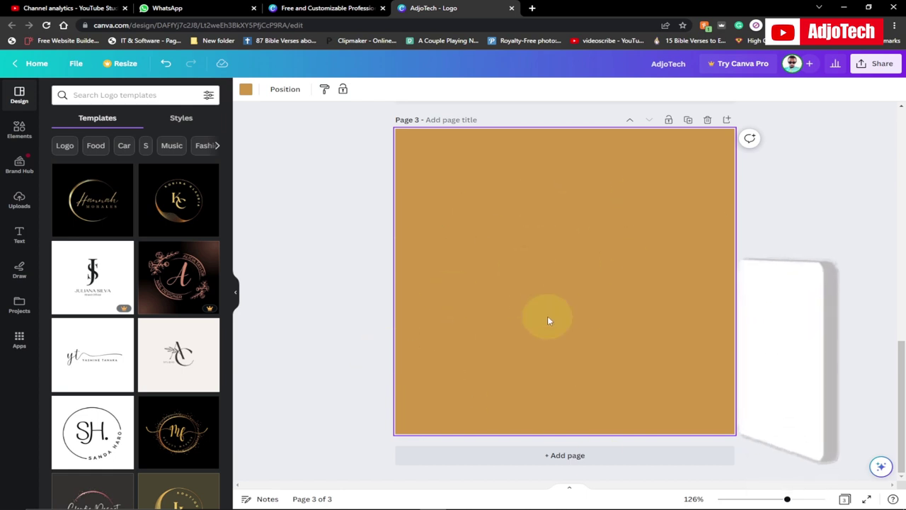
- Change the background of page 3 to white from the document colours
{"action": "scroll", "coordinate": [547, 314], "scroll_direction": "up", "scroll_amount": 2}
{"action": "scroll", "coordinate": [547, 314], "scroll_direction": "up", "scroll_amount": 2}
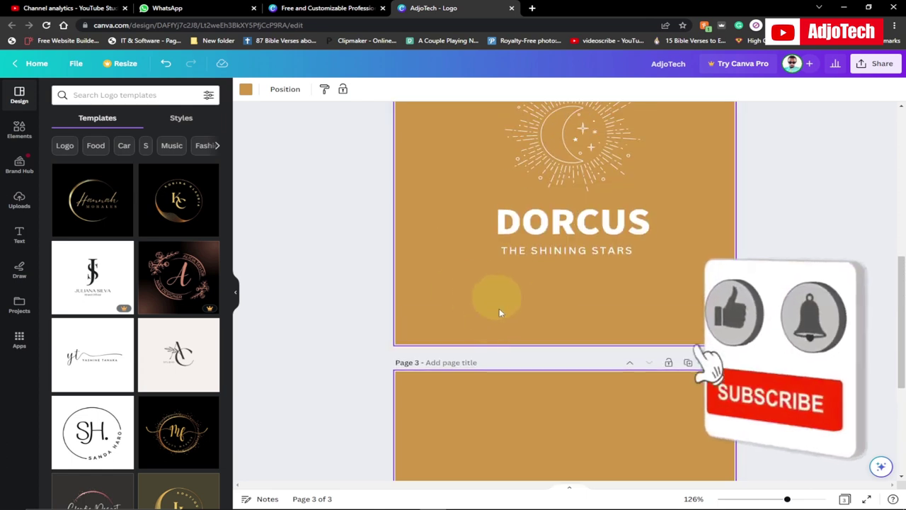
{"action": "scroll", "coordinate": [491, 320], "scroll_direction": "down", "scroll_amount": 1}
{"action": "scroll", "coordinate": [490, 321], "scroll_direction": "down", "scroll_amount": 3}
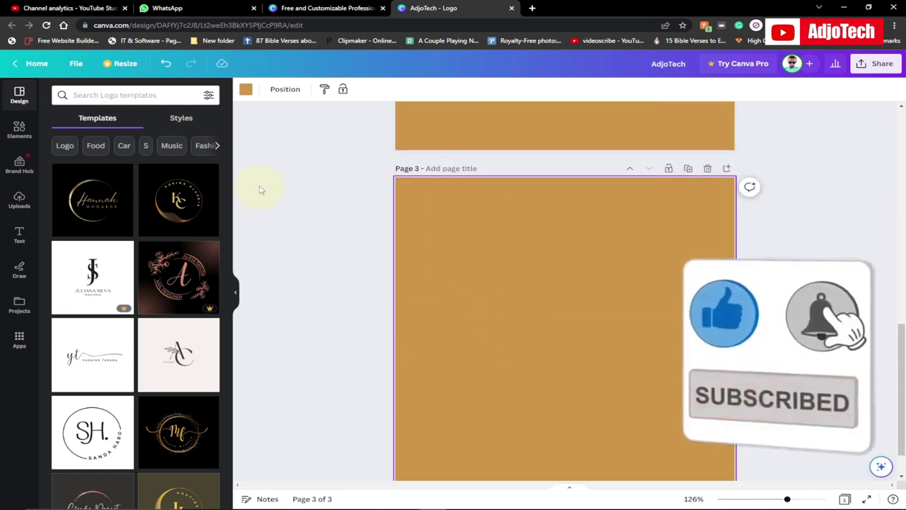
{"action": "left_click", "coordinate": [245, 90]}
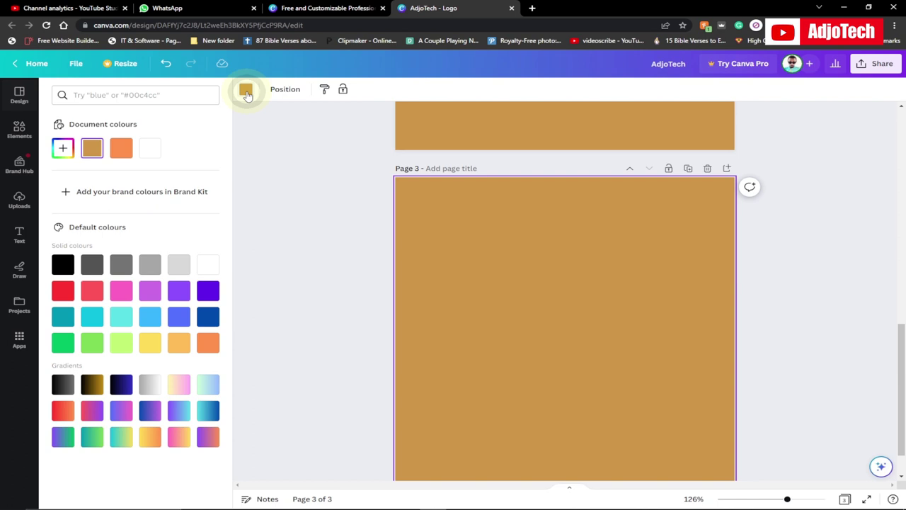
{"action": "left_click", "coordinate": [149, 148]}
{"action": "scroll", "coordinate": [523, 278], "scroll_direction": "down", "scroll_amount": 1}
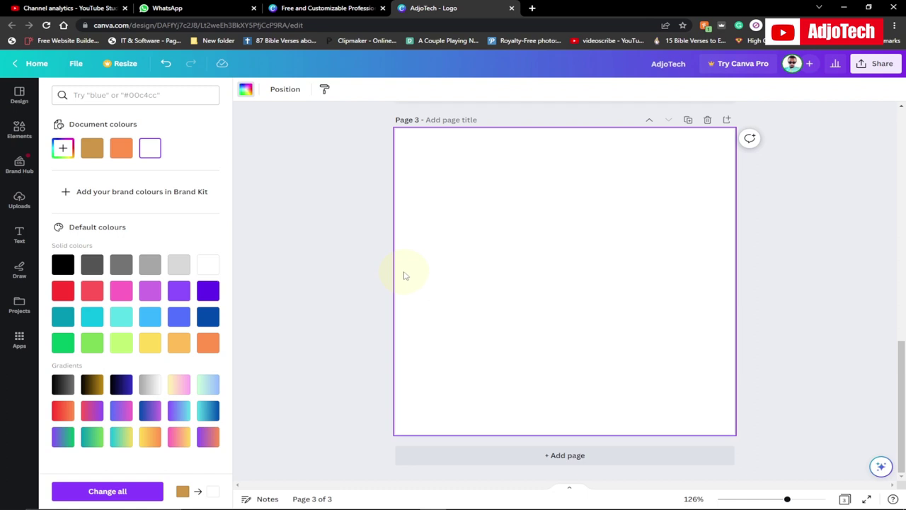
- Examine the logo templates offered inside the editor for the empty page
{"action": "left_click", "coordinate": [19, 96]}
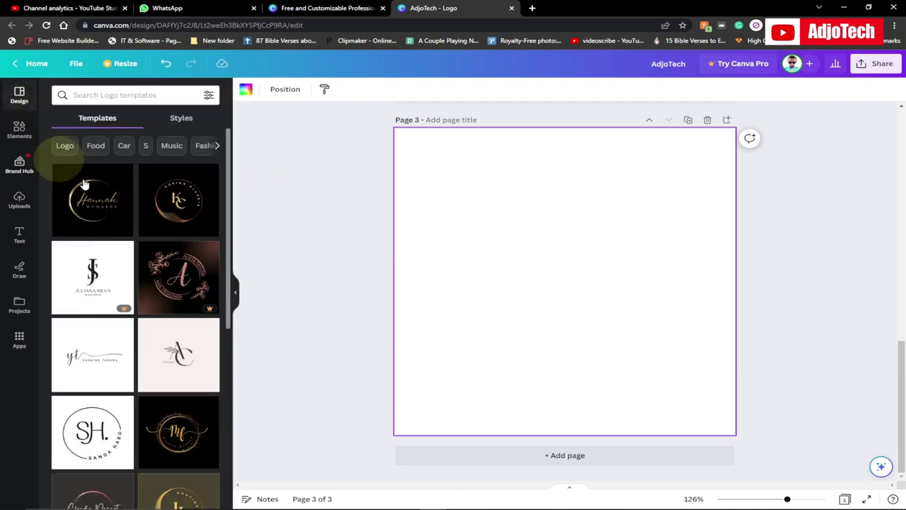
{"action": "scroll", "coordinate": [150, 226], "scroll_direction": "down", "scroll_amount": 2}
{"action": "scroll", "coordinate": [151, 225], "scroll_direction": "down", "scroll_amount": 3}
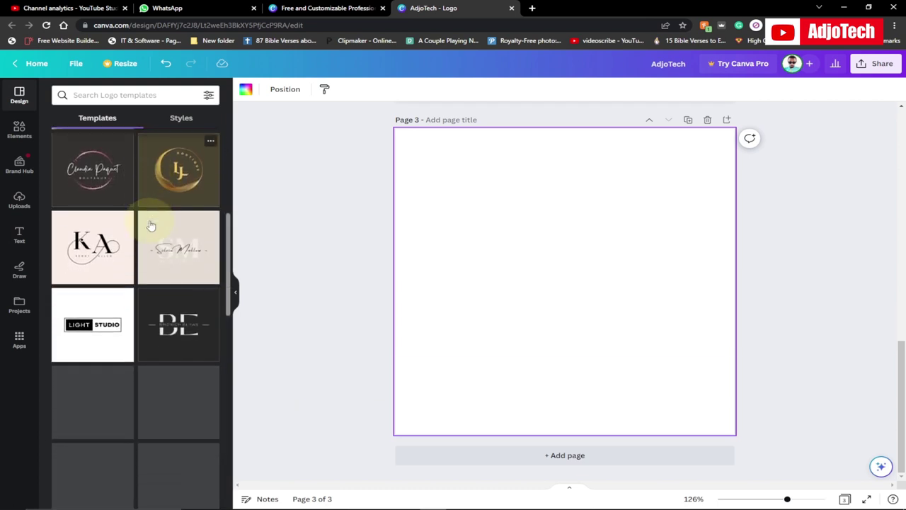
{"action": "scroll", "coordinate": [151, 225], "scroll_direction": "down", "scroll_amount": 2}
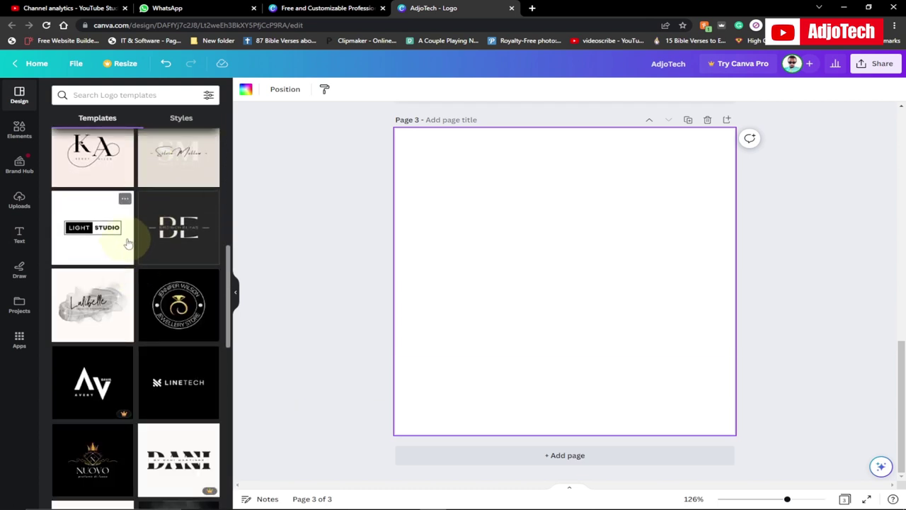
{"action": "scroll", "coordinate": [130, 254], "scroll_direction": "up", "scroll_amount": 3}
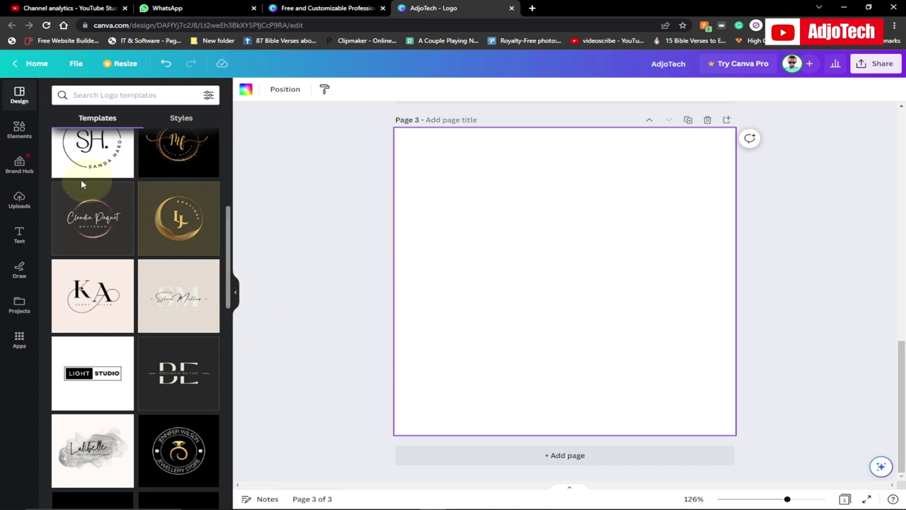
- Search the elements for "cir" and add the suggested circle shape to page 3
{"action": "left_click", "coordinate": [18, 132]}
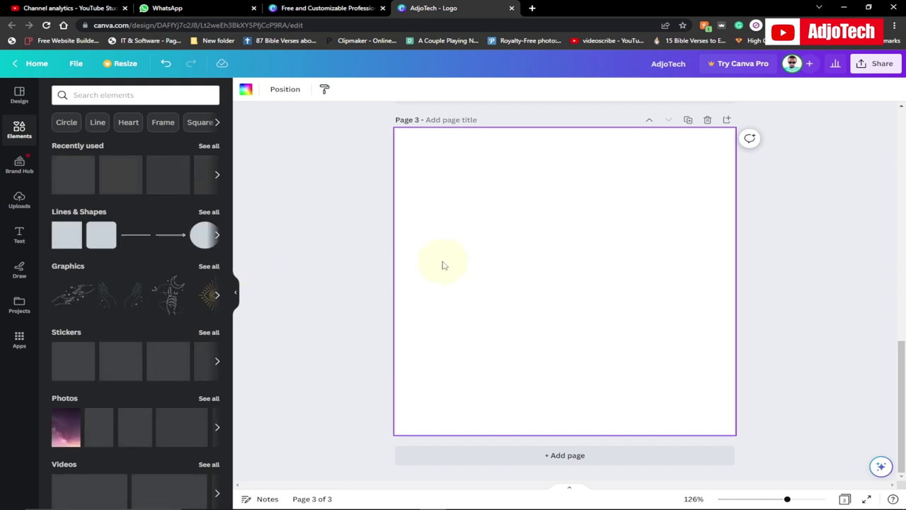
{"action": "left_click", "coordinate": [101, 95]}
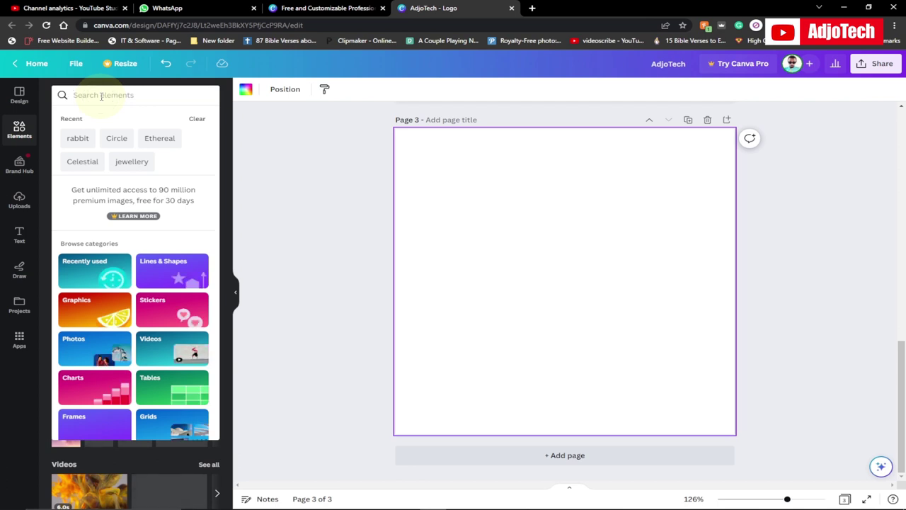
{"action": "type", "text": "ciri"}
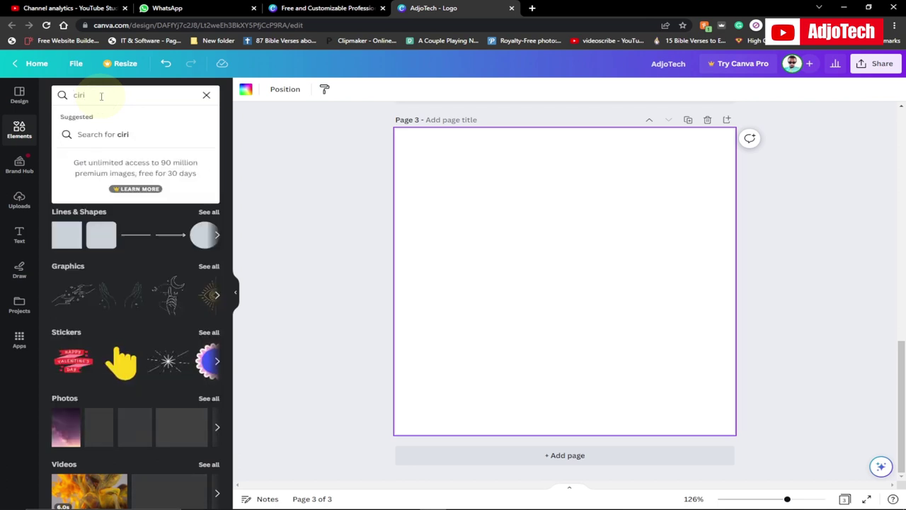
{"action": "key", "text": "BackSpace"}
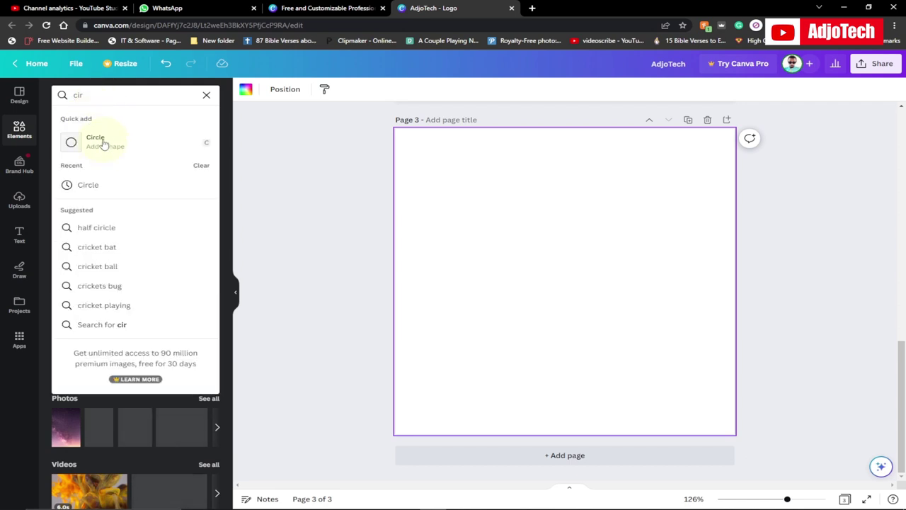
{"action": "left_click", "coordinate": [104, 144]}
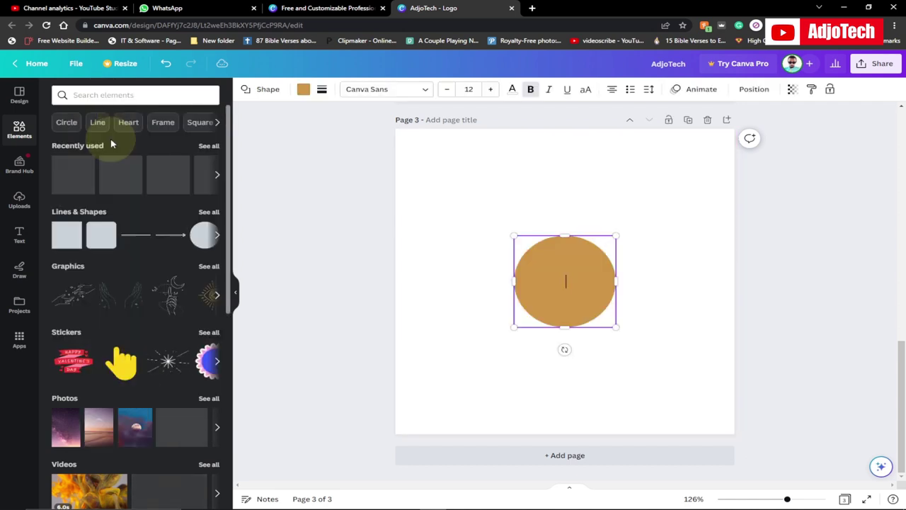
- Move the circle into the upper middle of page 3 and enlarge it
{"action": "left_click_drag", "start_coordinate": [559, 276], "coordinate": [566, 231]}
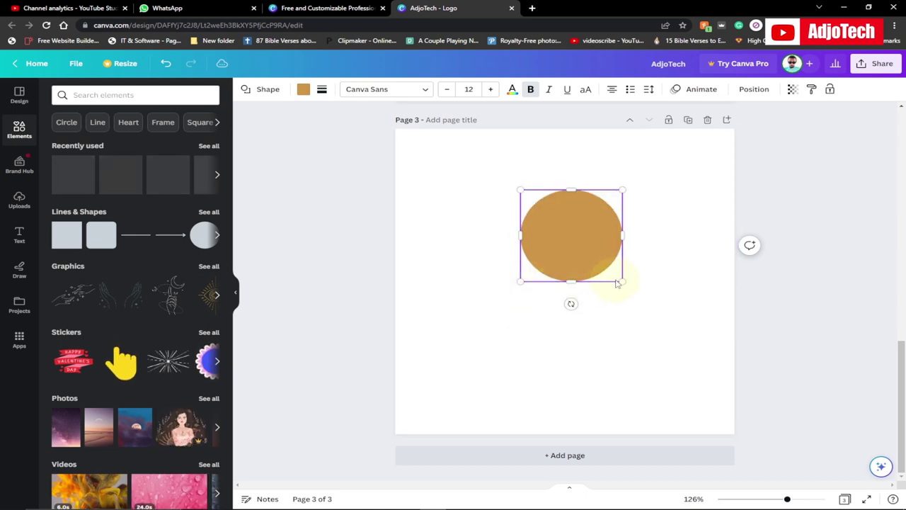
{"action": "left_click_drag", "start_coordinate": [622, 281], "coordinate": [653, 323]}
{"action": "left_click_drag", "start_coordinate": [602, 277], "coordinate": [586, 275]}
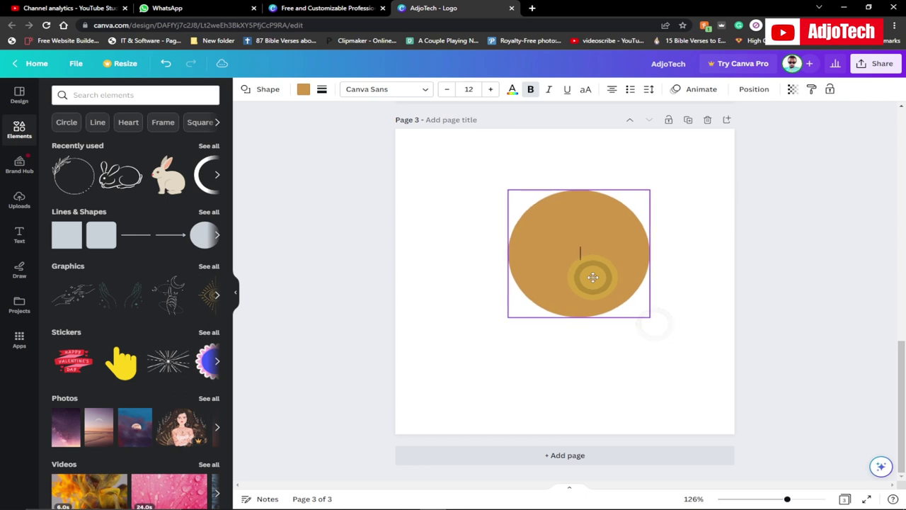
- Fill the circle with the solid green default colour
{"action": "left_click", "coordinate": [588, 276]}
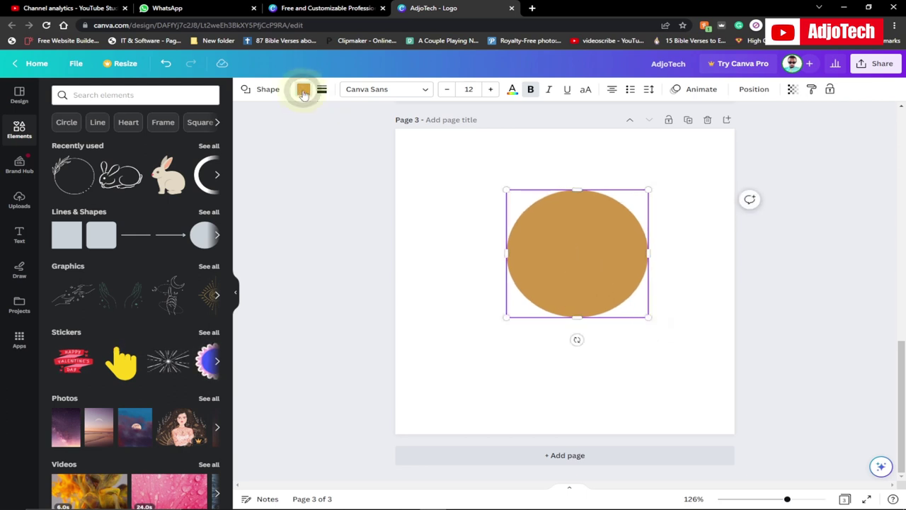
{"action": "left_click", "coordinate": [303, 91]}
{"action": "left_click", "coordinate": [63, 344]}
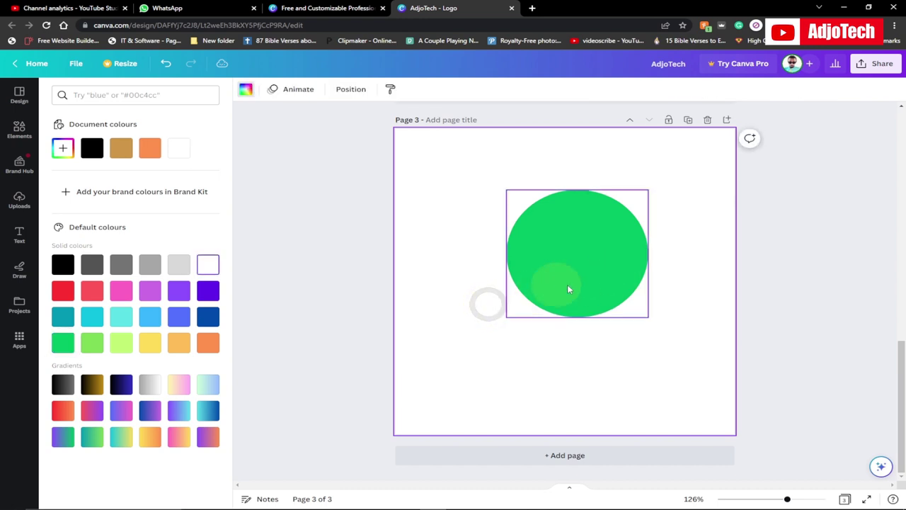
- Search the elements for "rabbit" and add the sitting rabbit silhouette graphic to page 3
{"action": "key", "text": "Escape"}
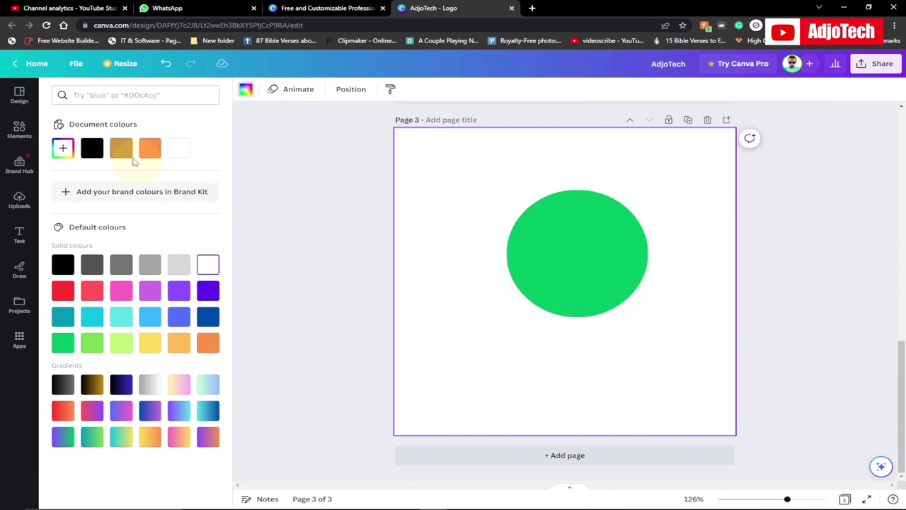
{"action": "left_click", "coordinate": [19, 130]}
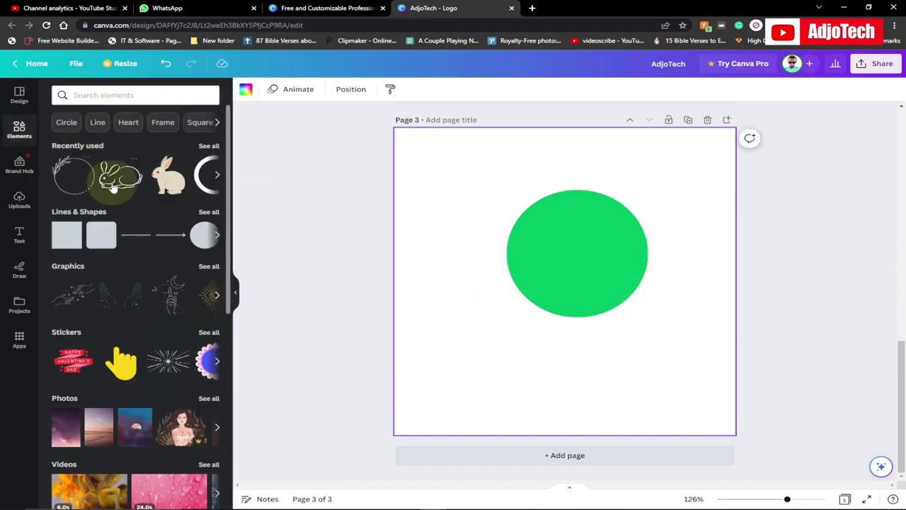
{"action": "left_click", "coordinate": [105, 94]}
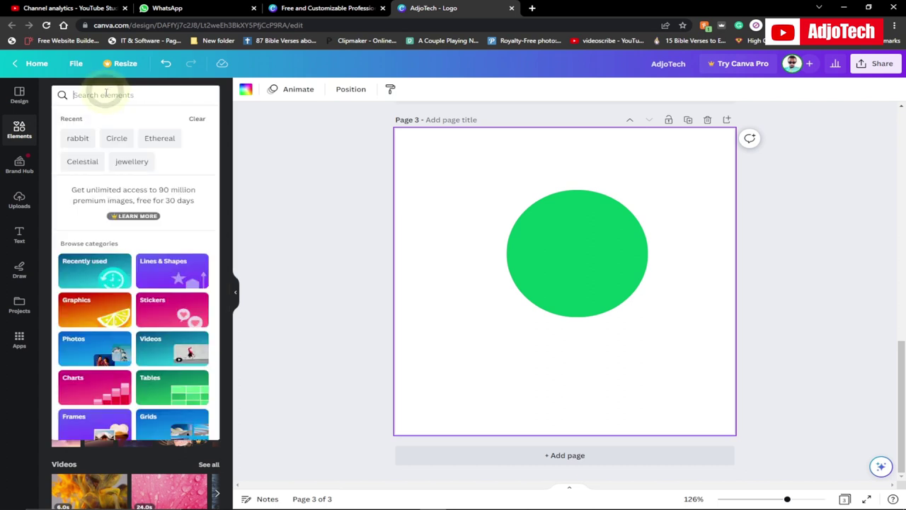
{"action": "left_click", "coordinate": [81, 138]}
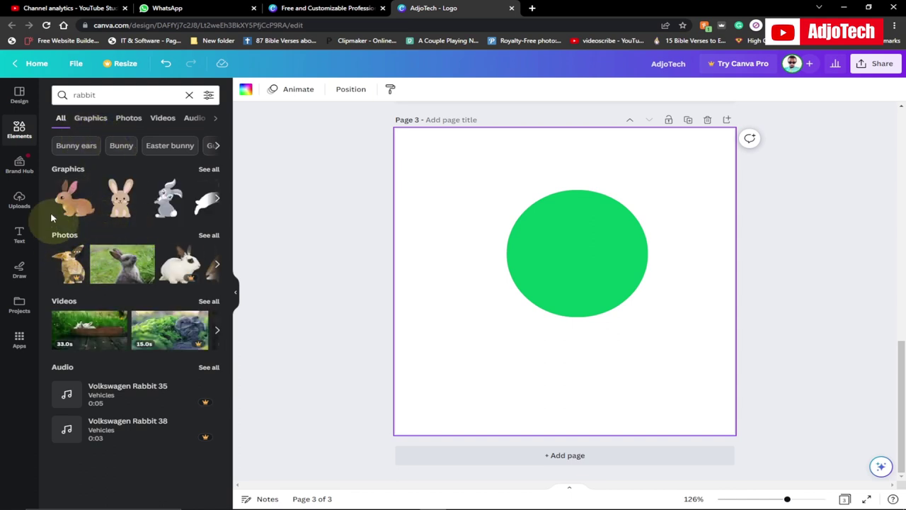
{"action": "left_click", "coordinate": [209, 170]}
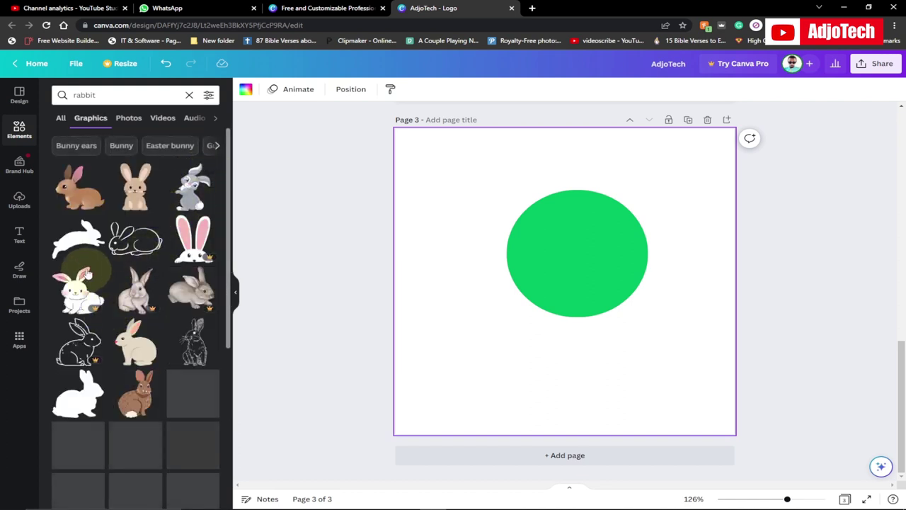
{"action": "left_click", "coordinate": [80, 403]}
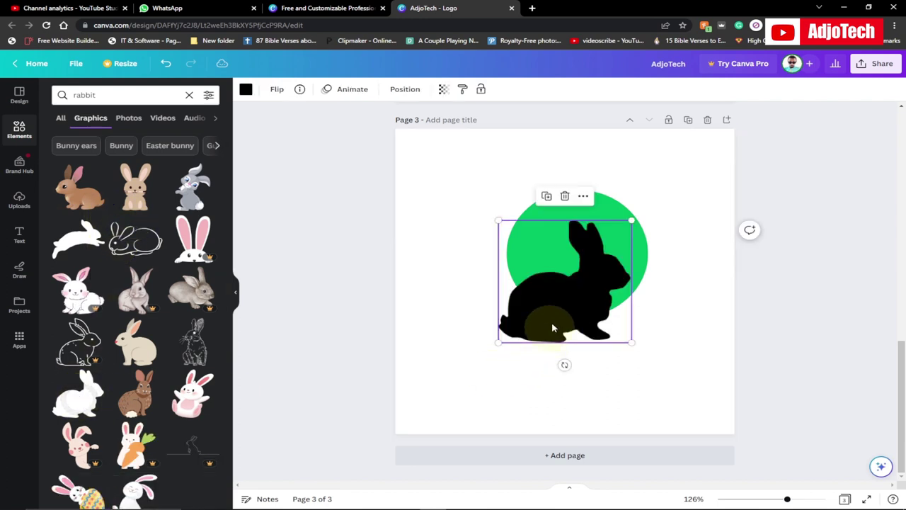
- Shrink the rabbit silhouette and place it inside the green circle
{"action": "left_click_drag", "start_coordinate": [566, 297], "coordinate": [557, 273]}
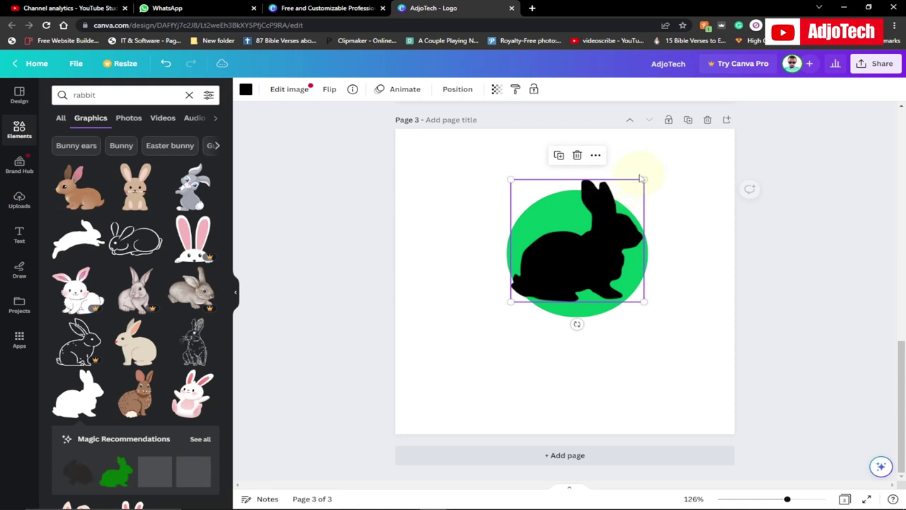
{"action": "left_click_drag", "start_coordinate": [630, 185], "coordinate": [595, 212]}
{"action": "left_click_drag", "start_coordinate": [560, 270], "coordinate": [581, 257]}
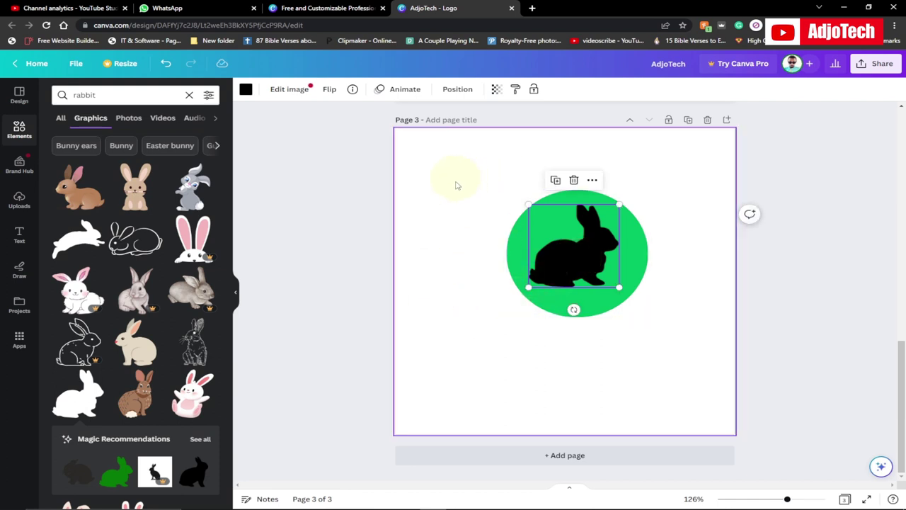
- Align the rabbit and the green circle with each other on their horizontal centres
{"action": "left_click_drag", "start_coordinate": [461, 162], "coordinate": [673, 345]}
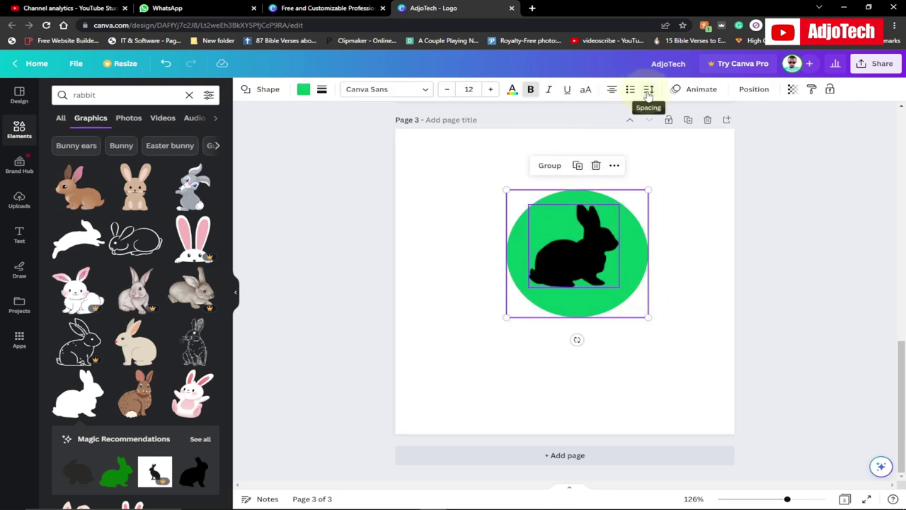
{"action": "left_click", "coordinate": [752, 91]}
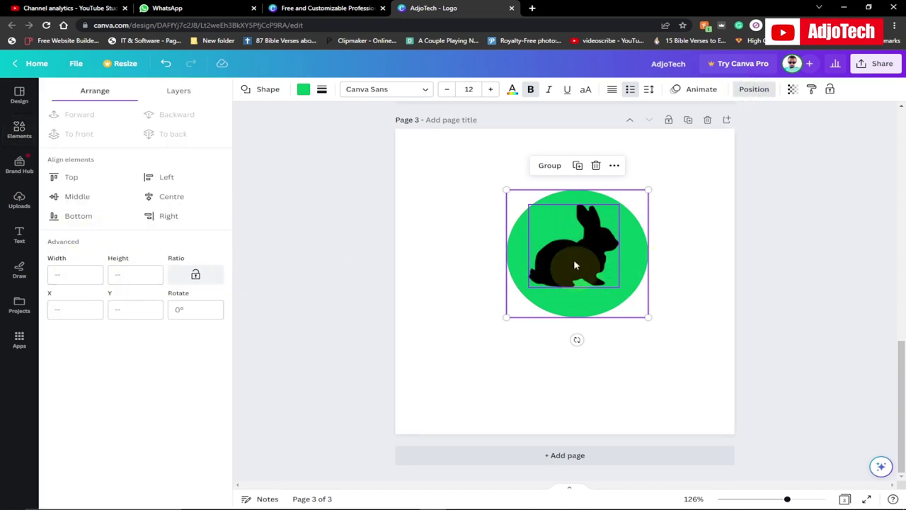
{"action": "left_click", "coordinate": [170, 196]}
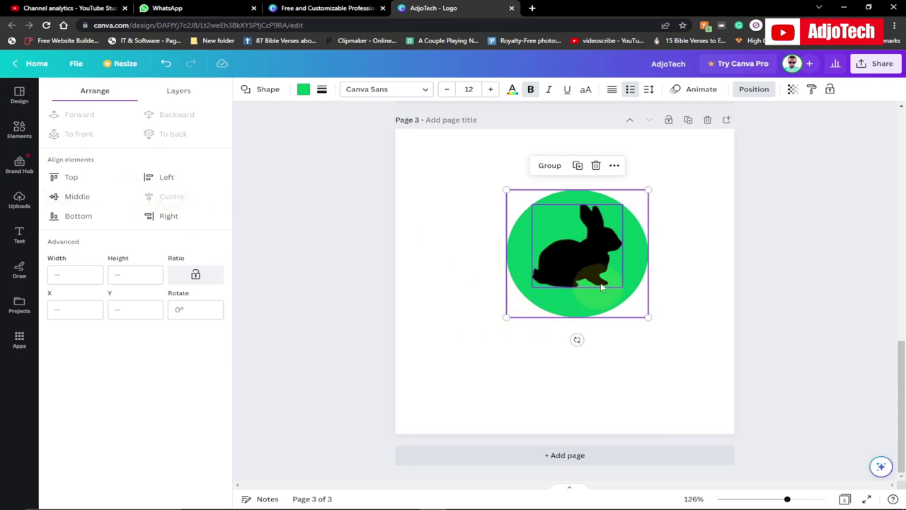
{"action": "left_click", "coordinate": [643, 360]}
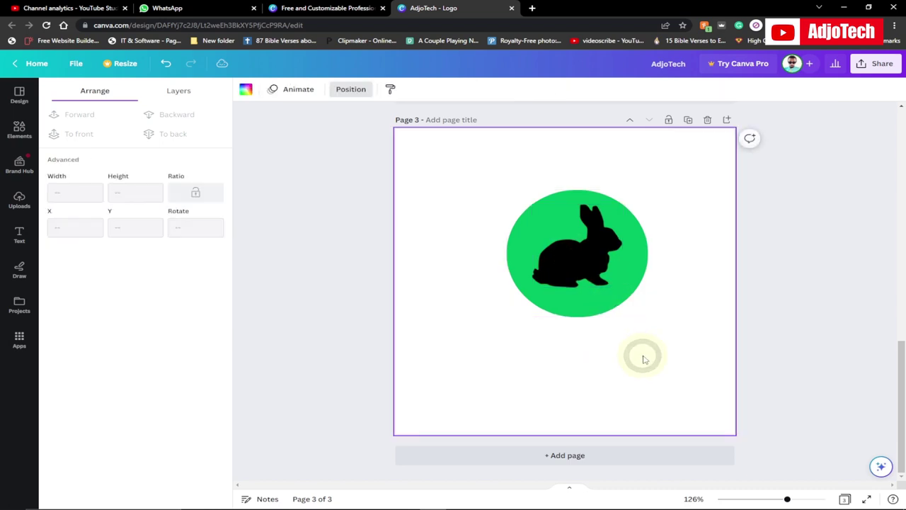
- Recolour the rabbit silhouette with the white document colour
{"action": "left_click", "coordinate": [581, 249]}
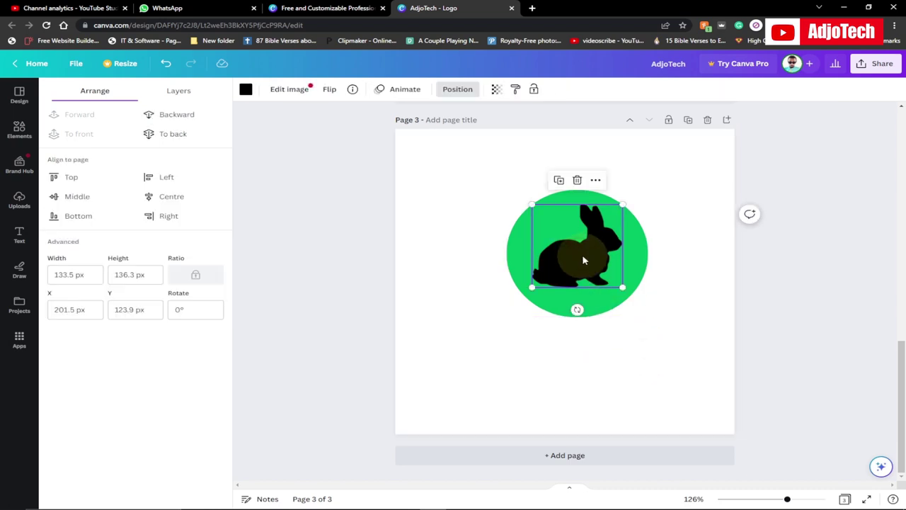
{"action": "left_click", "coordinate": [246, 90]}
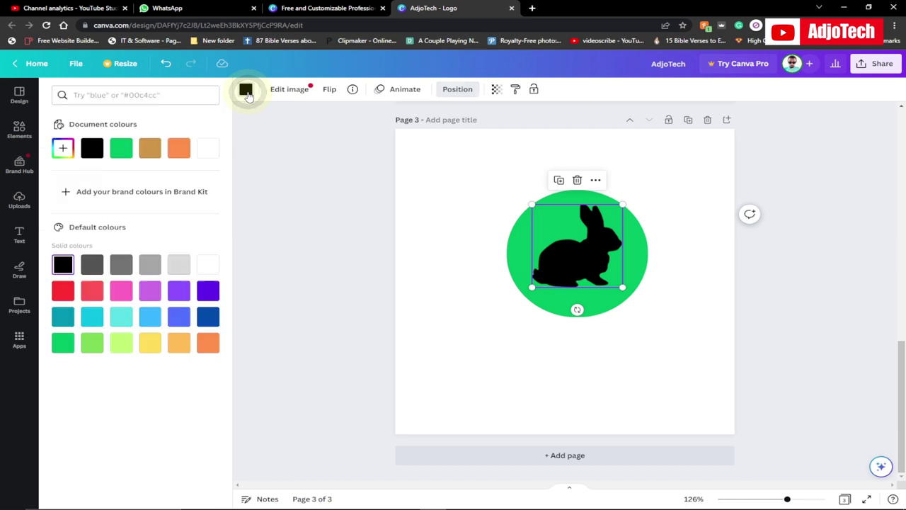
{"action": "left_click", "coordinate": [207, 155]}
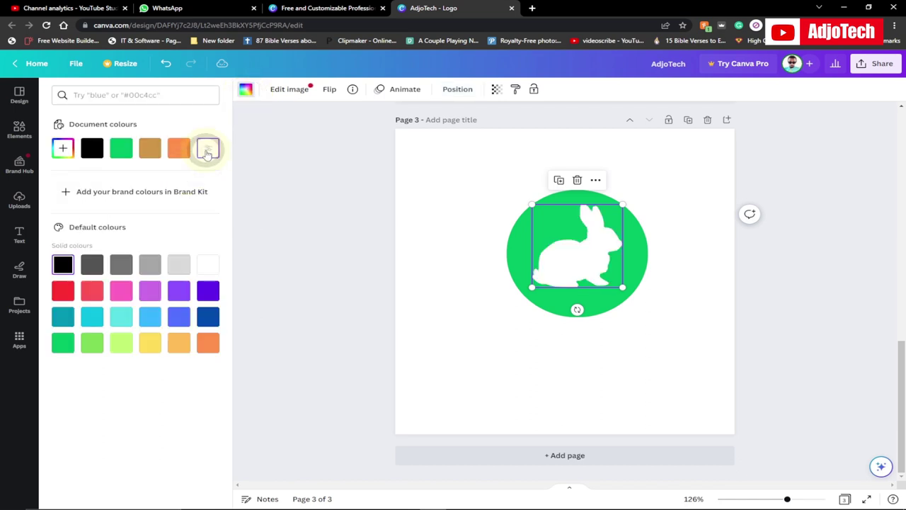
- Duplicate the green circle and shrink the copy so it sits inside the original
{"action": "left_click", "coordinate": [508, 305]}
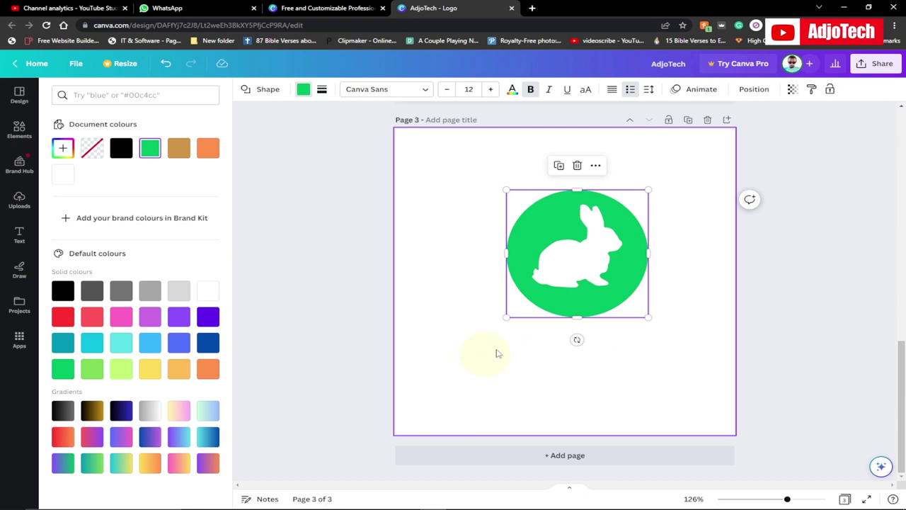
{"action": "left_click", "coordinate": [559, 168]}
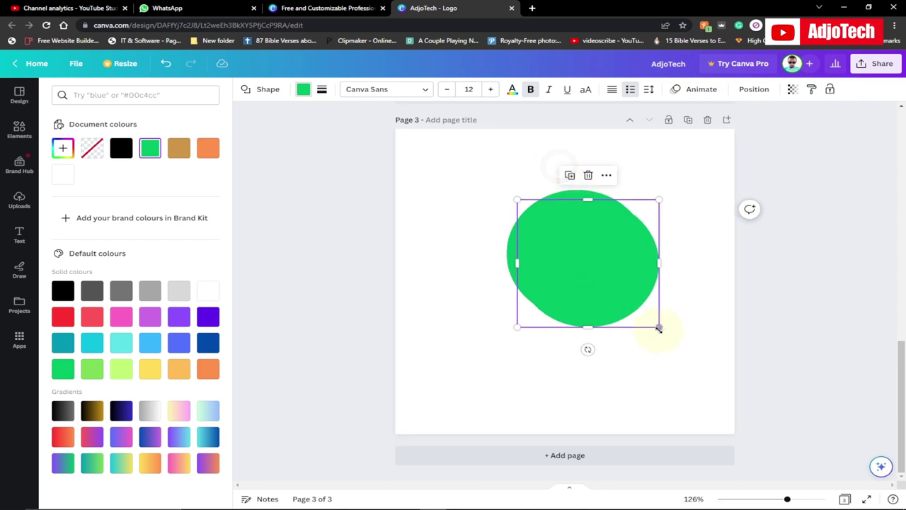
{"action": "left_click_drag", "start_coordinate": [659, 328], "coordinate": [635, 313]}
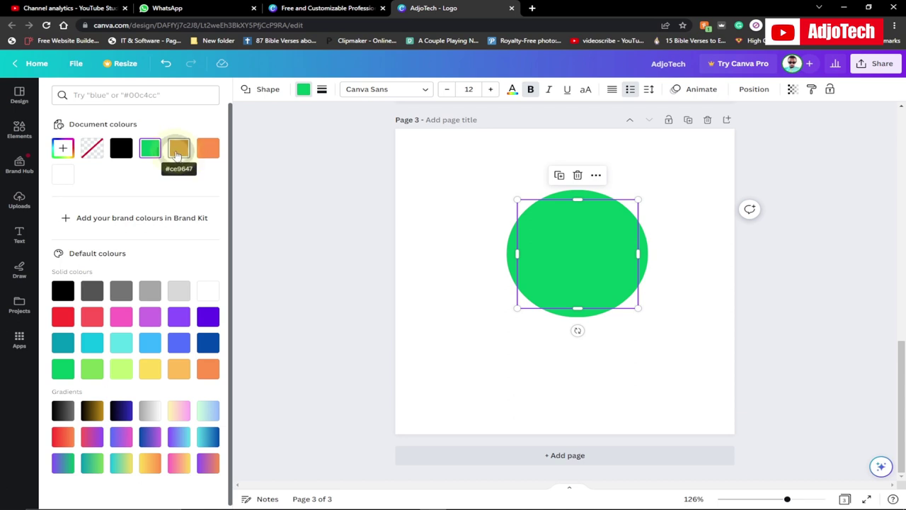
- Fill the smaller circle with the brown document colour #ce9647 and move it one layer backward, behind the rabbit
{"action": "left_click", "coordinate": [178, 148]}
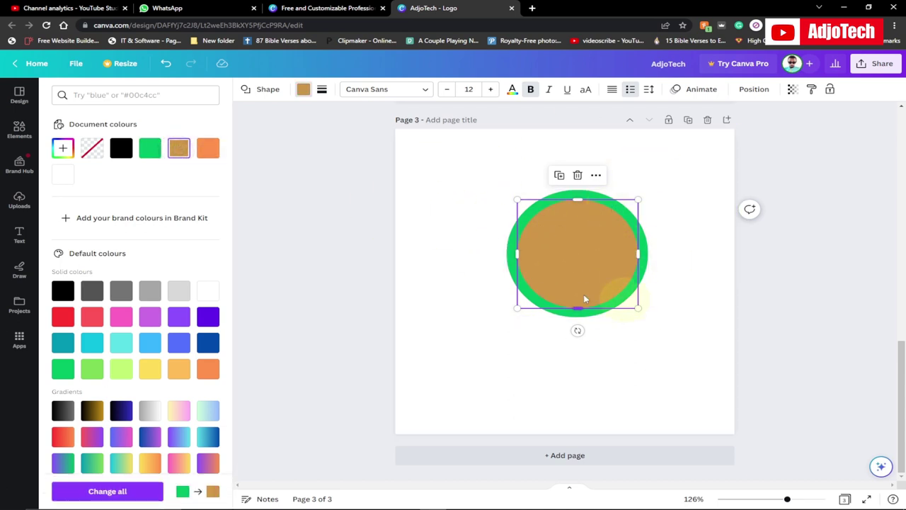
{"action": "mouse_move", "coordinate": [581, 250]}
{"action": "left_mouse_down"}
{"action": "mouse_move", "coordinate": [517, 263]}
{"action": "mouse_move", "coordinate": [581, 246]}
{"action": "left_mouse_up"}
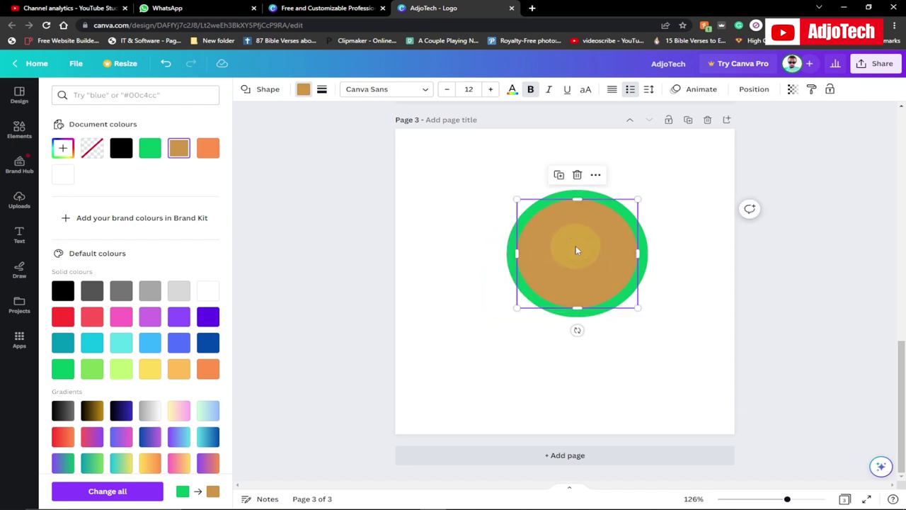
{"action": "left_click", "coordinate": [752, 89]}
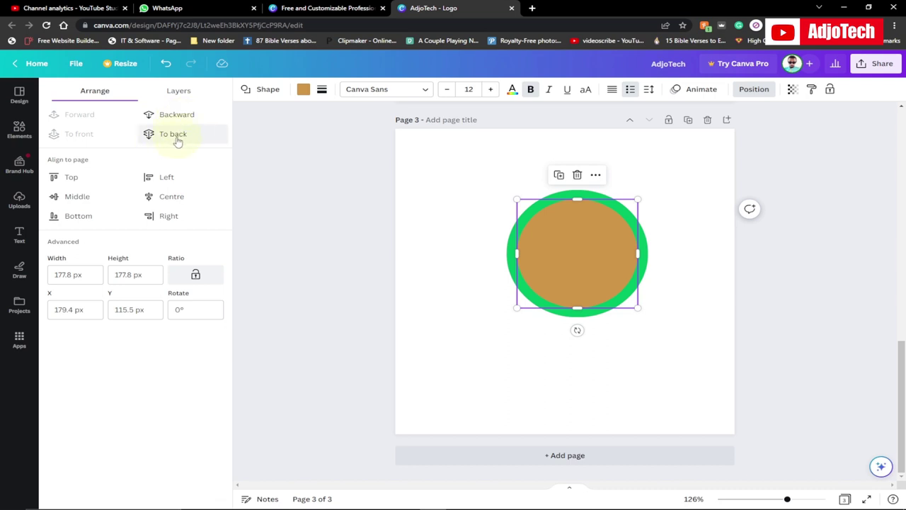
{"action": "left_click", "coordinate": [176, 114]}
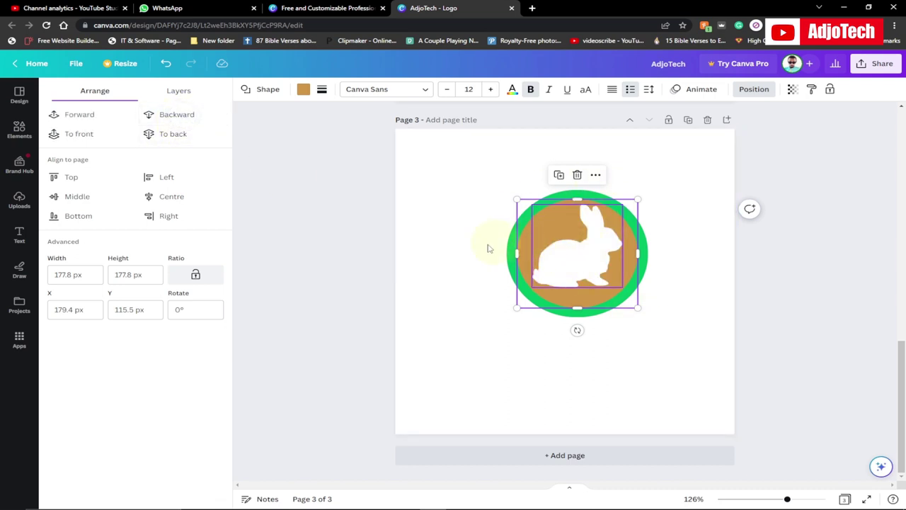
{"action": "left_click", "coordinate": [546, 228]}
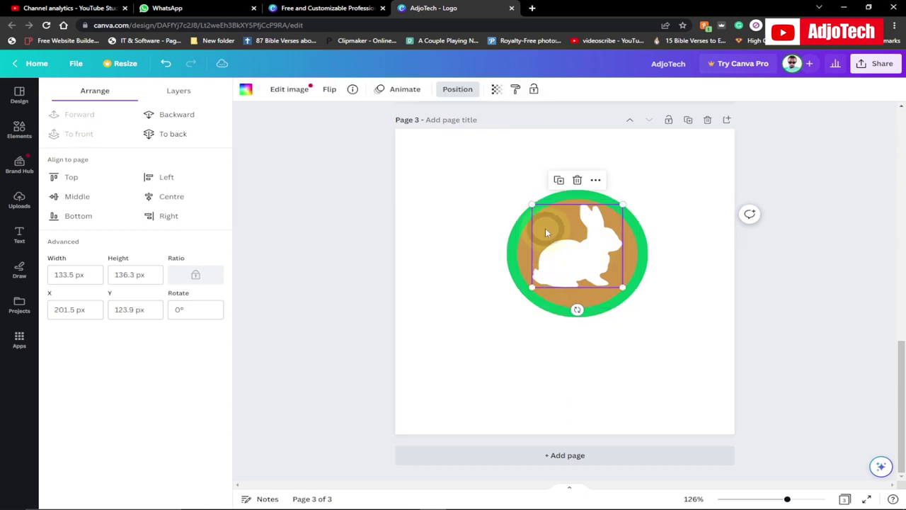
{"action": "left_click", "coordinate": [577, 181]}
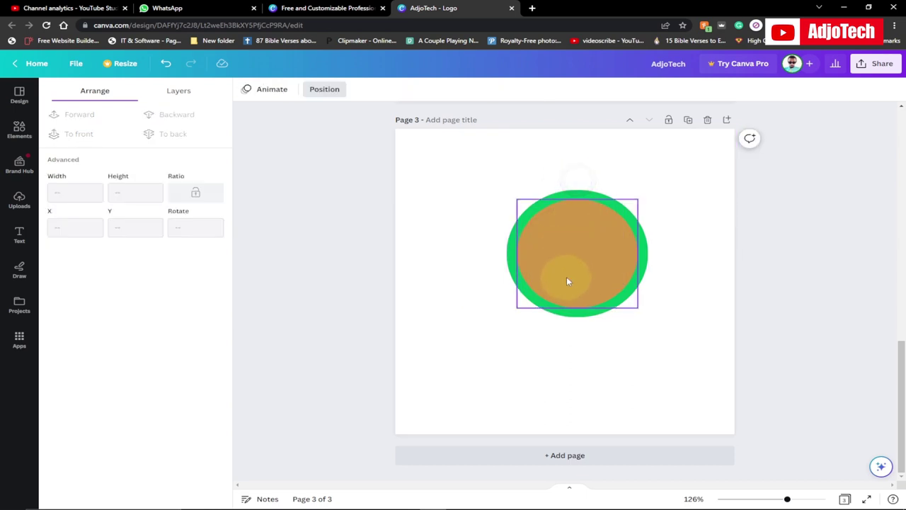
{"action": "key", "text": "ctrl+z"}
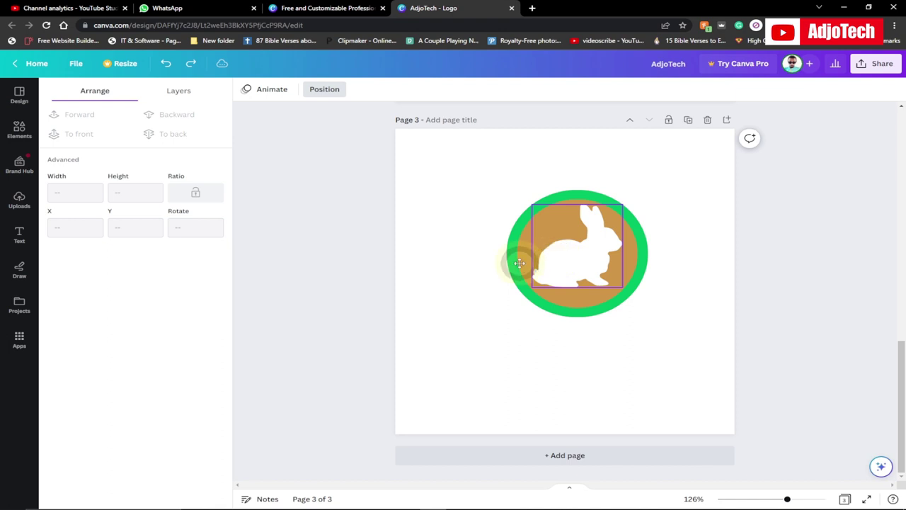
- Delete the brown inner circle from behind the rabbit and recentre the rabbit in the green circle
{"action": "left_click_drag", "start_coordinate": [519, 263], "coordinate": [517, 261]}
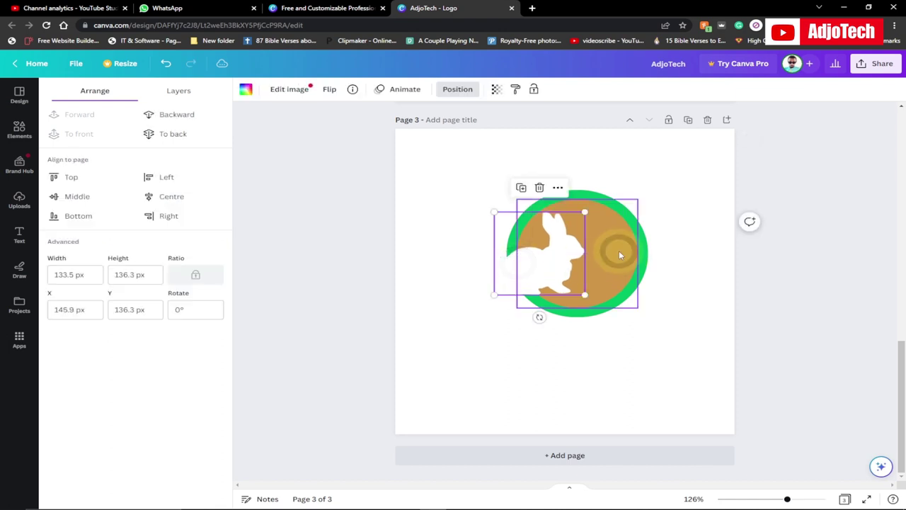
{"action": "left_click", "coordinate": [620, 255]}
{"action": "left_click", "coordinate": [577, 176]}
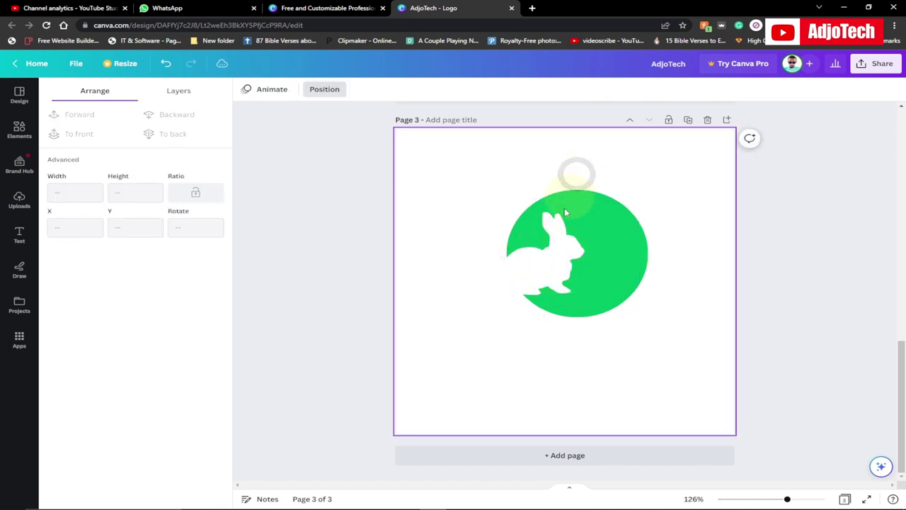
{"action": "left_click_drag", "start_coordinate": [552, 251], "coordinate": [584, 247]}
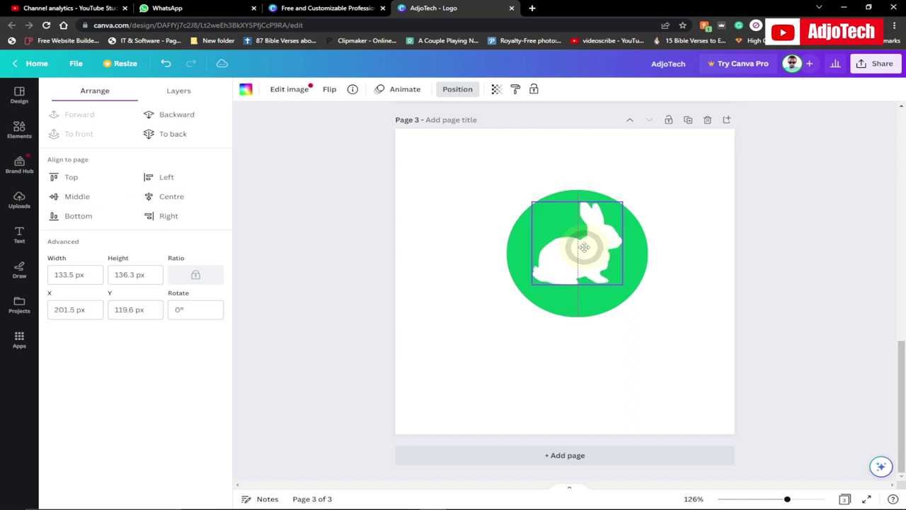
{"action": "left_click", "coordinate": [351, 281]}
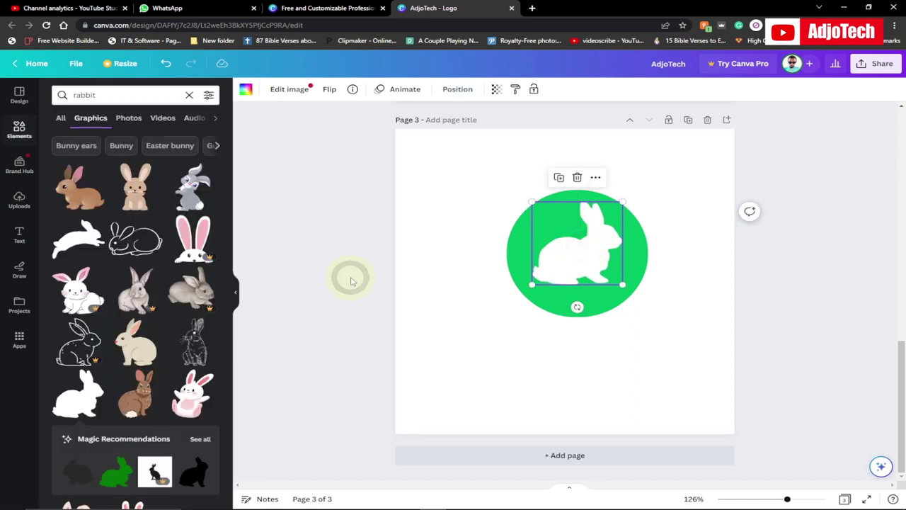
- Add a heading to page 3 with the text "SAM RABBIT FARM" in capitals
{"action": "left_click", "coordinate": [19, 237]}
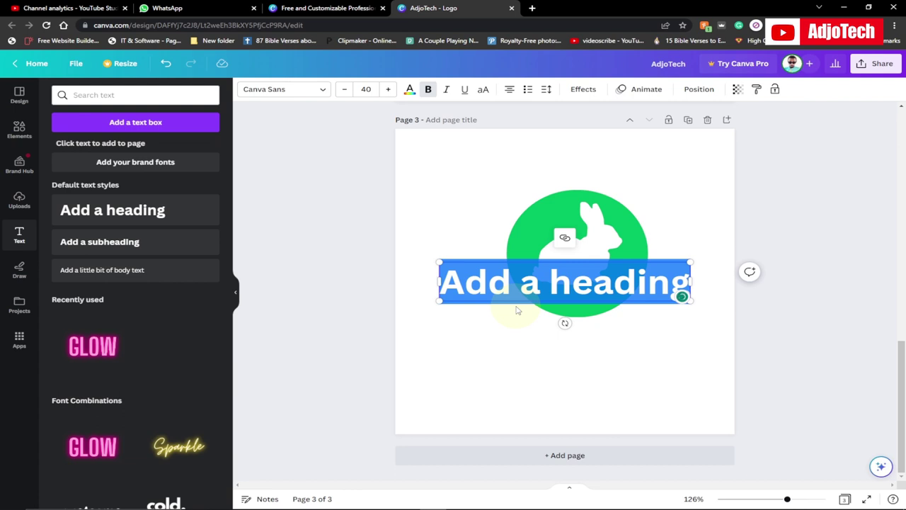
{"action": "type", "text": "sam rab"}
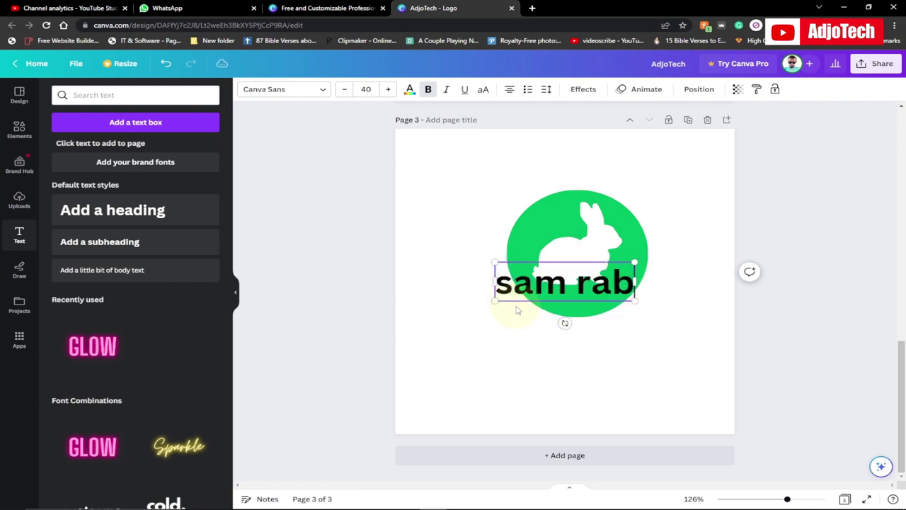
{"action": "key", "text": "BackSpace"}
{"action": "key", "text": "BackSpace"}
{"action": "key", "text": "BackSpace"}
{"action": "key", "text": "BackSpace"}
{"action": "key", "text": "BackSpace"}
{"action": "key", "text": "BackSpace"}
{"action": "key", "text": "BackSpace"}
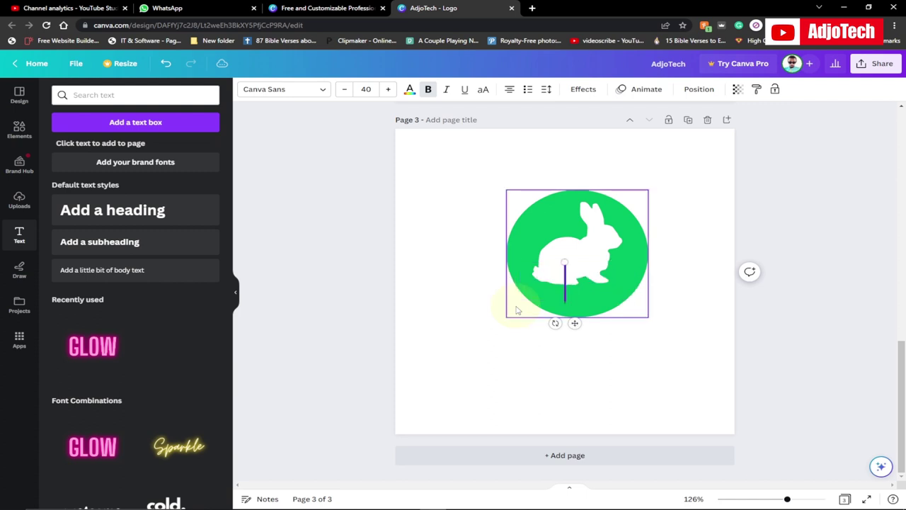
{"action": "type", "text": "SA"}
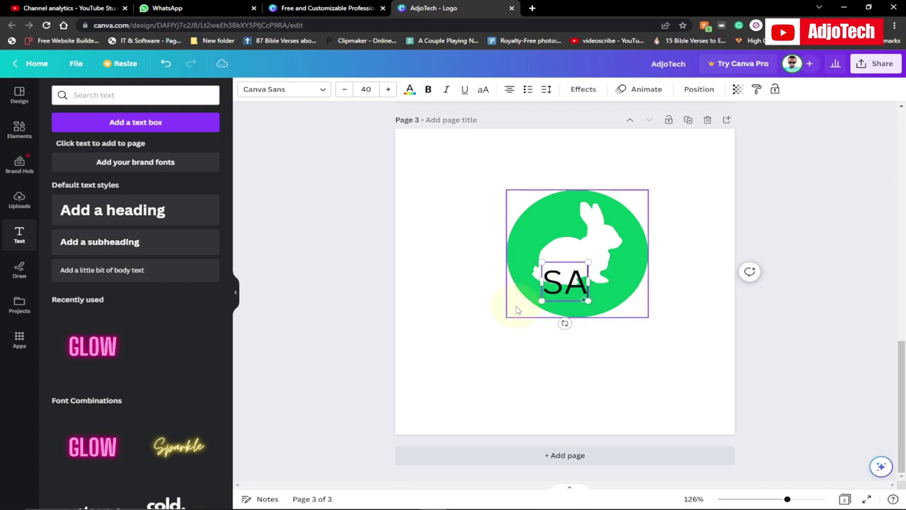
{"action": "type", "text": "M RABBIT FARM"}
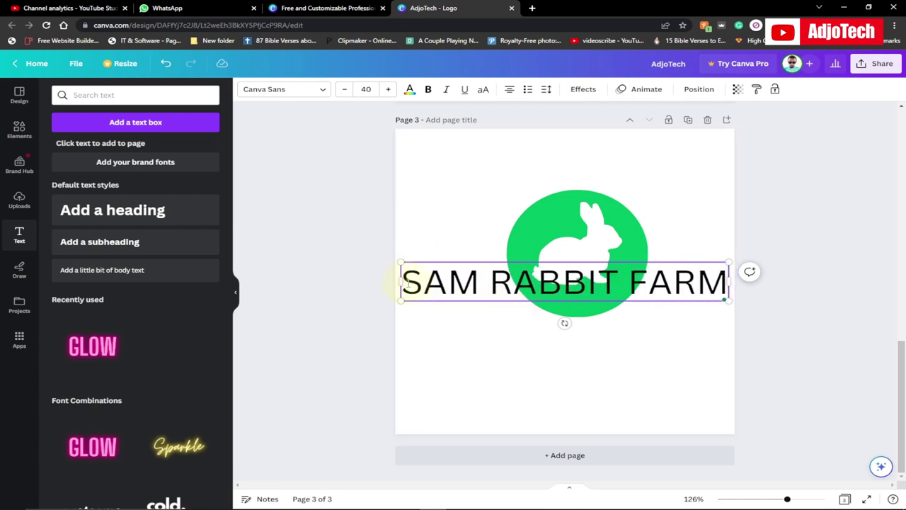
- Set the "SAM RABBIT FARM" heading in Noto Sans Black and reduce its font size to 28
{"action": "left_click_drag", "start_coordinate": [402, 282], "coordinate": [727, 282]}
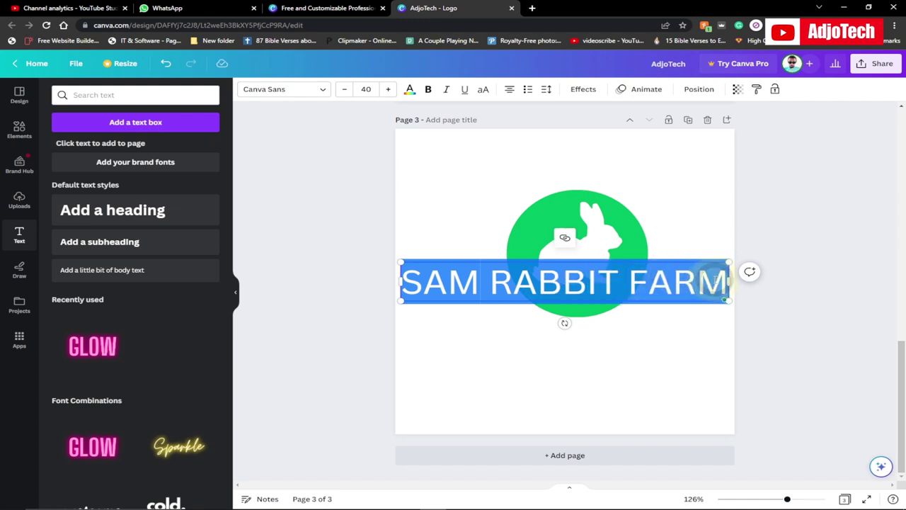
{"action": "left_click", "coordinate": [295, 93]}
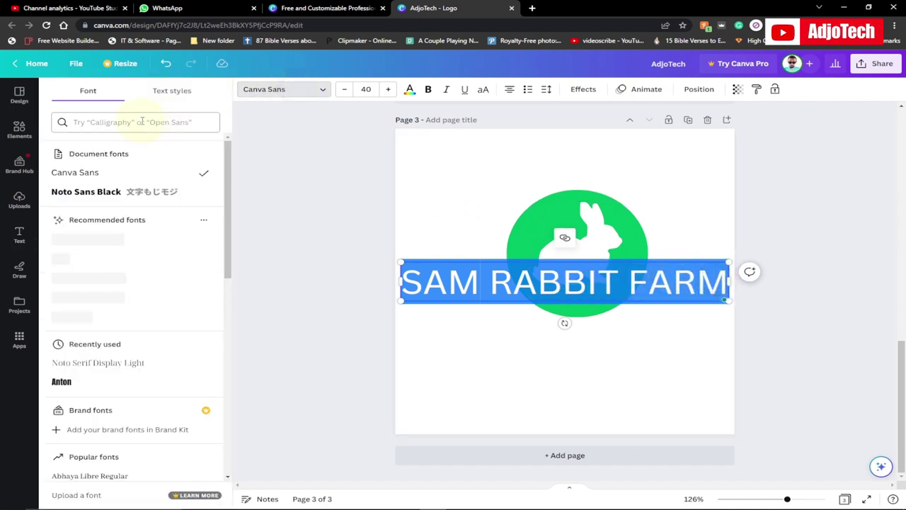
{"action": "left_click", "coordinate": [111, 194]}
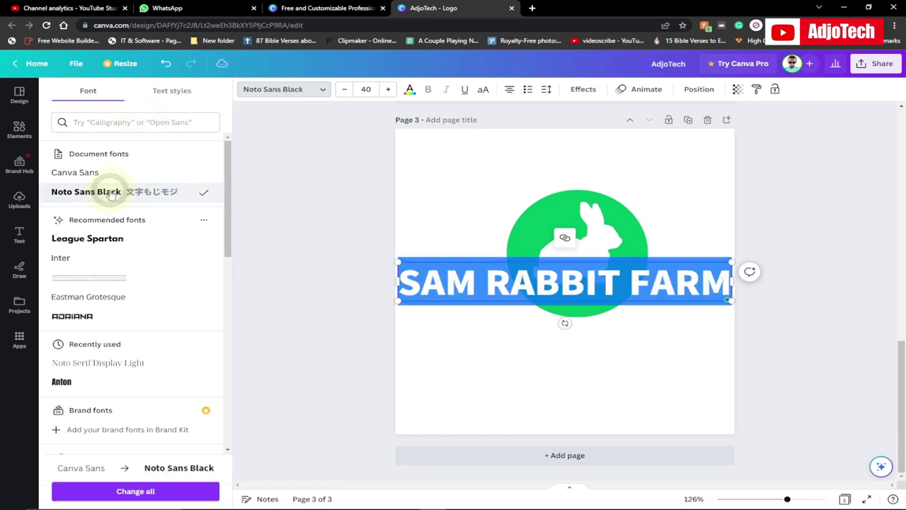
{"action": "left_click", "coordinate": [345, 91]}
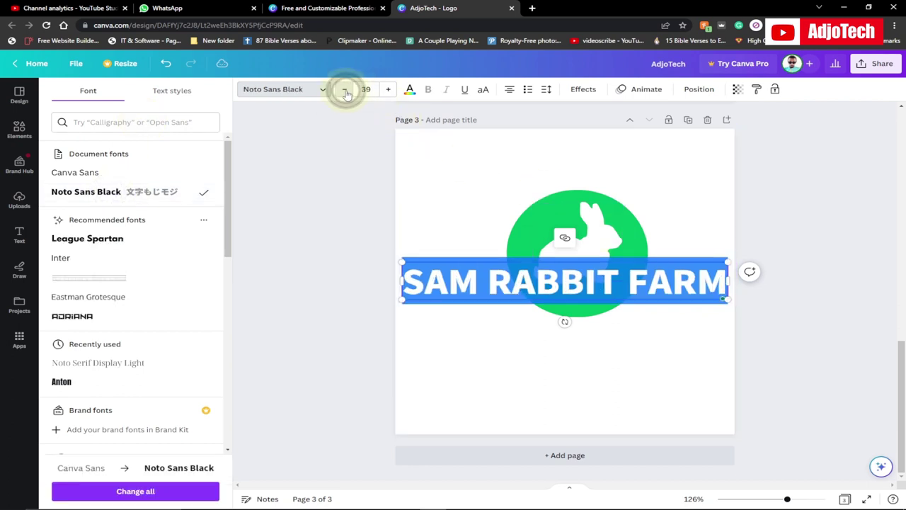
{"action": "left_click", "coordinate": [344, 91]}
{"action": "left_click", "coordinate": [345, 90]}
{"action": "left_click", "coordinate": [345, 90]}
{"action": "left_click", "coordinate": [345, 90]}
{"action": "left_click", "coordinate": [345, 90]}
{"action": "left_click", "coordinate": [344, 91]}
{"action": "left_click", "coordinate": [344, 91]}
{"action": "left_click", "coordinate": [345, 91]}
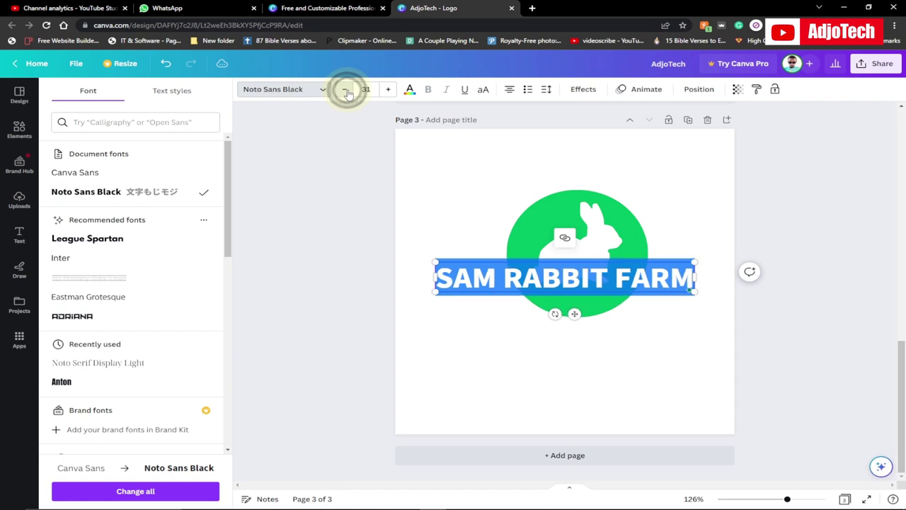
{"action": "left_click", "coordinate": [345, 90]}
{"action": "left_click", "coordinate": [345, 91]}
{"action": "left_click", "coordinate": [345, 91]}
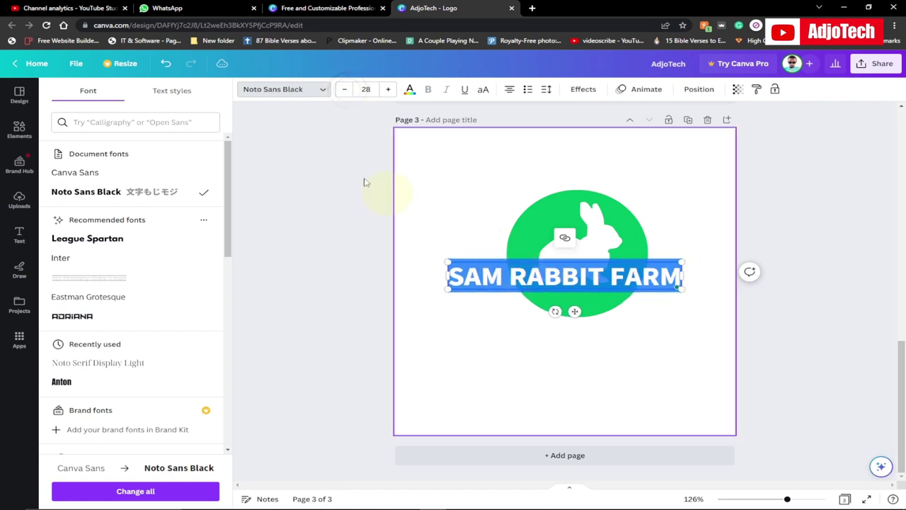
- Move the heading just below the green circle and colour its text with the green document colour #00bf63
{"action": "left_click_drag", "start_coordinate": [515, 262], "coordinate": [535, 321]}
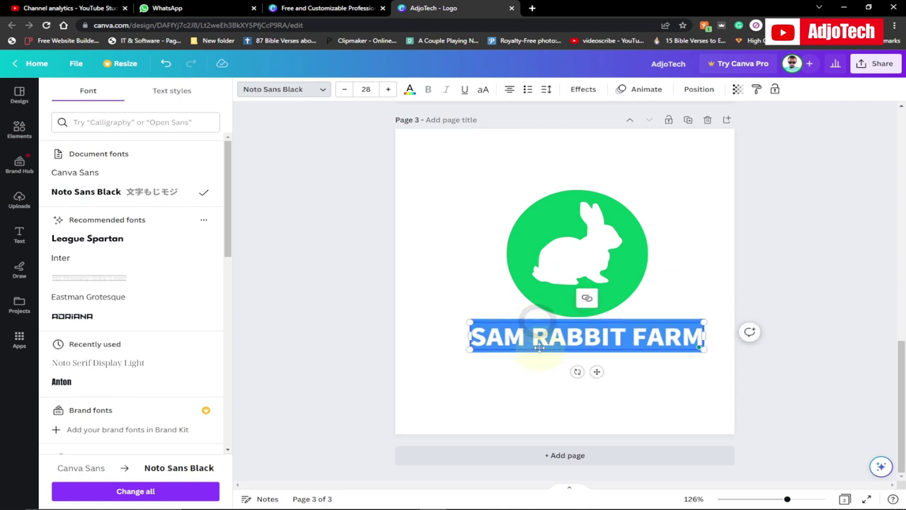
{"action": "left_click", "coordinate": [409, 90]}
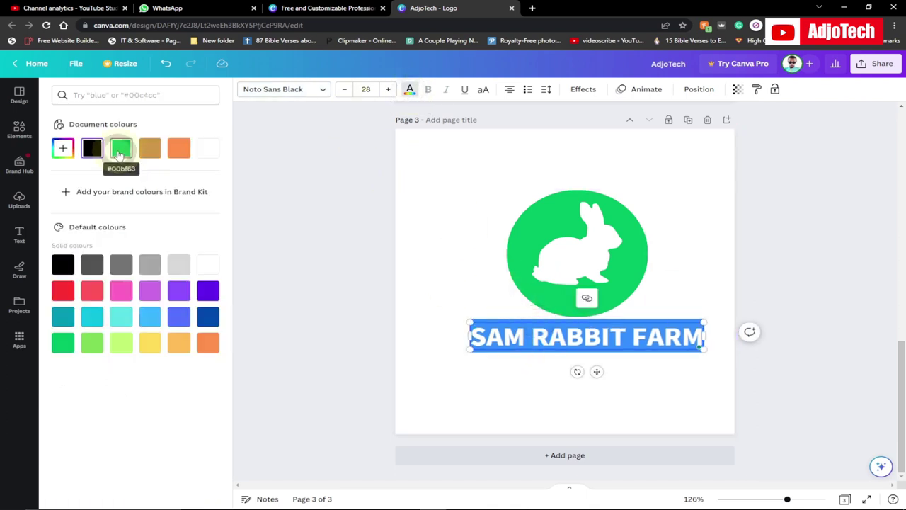
{"action": "left_click", "coordinate": [121, 150]}
{"action": "left_click", "coordinate": [509, 374]}
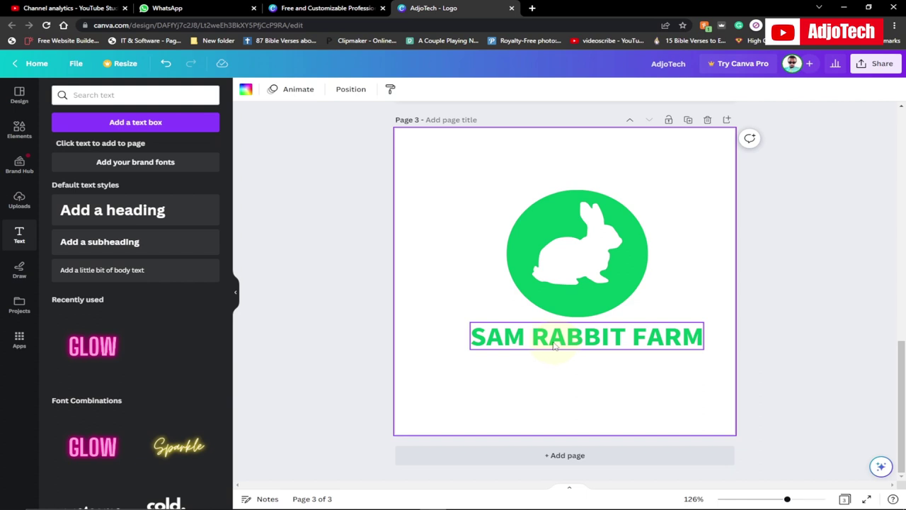
{"action": "left_click", "coordinate": [558, 342]}
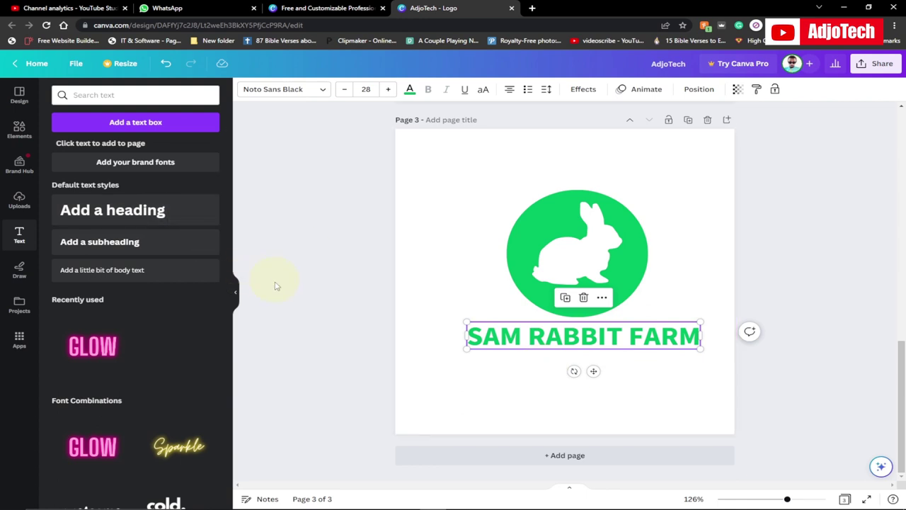
- Add a subheading under the heading with the text "BEST IN RABBIT FARMING" in capitals
{"action": "left_click", "coordinate": [98, 242]}
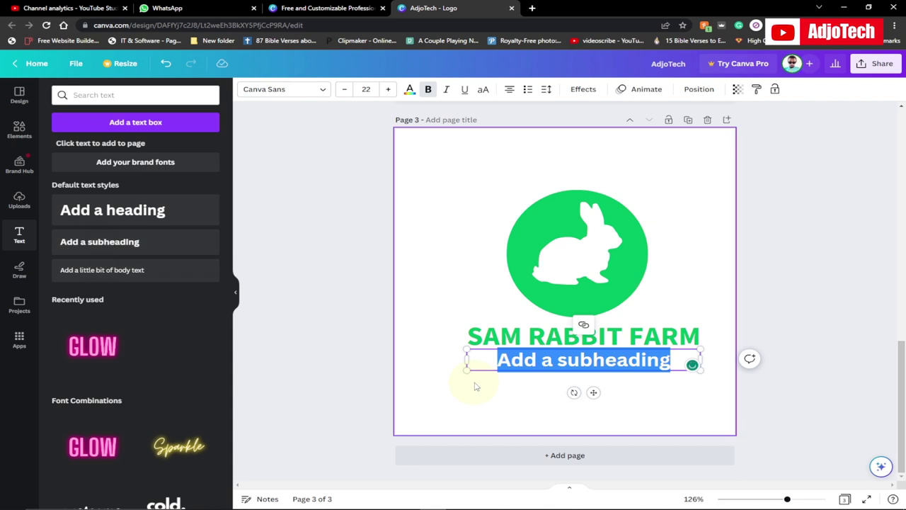
{"action": "type", "text": "BEST "}
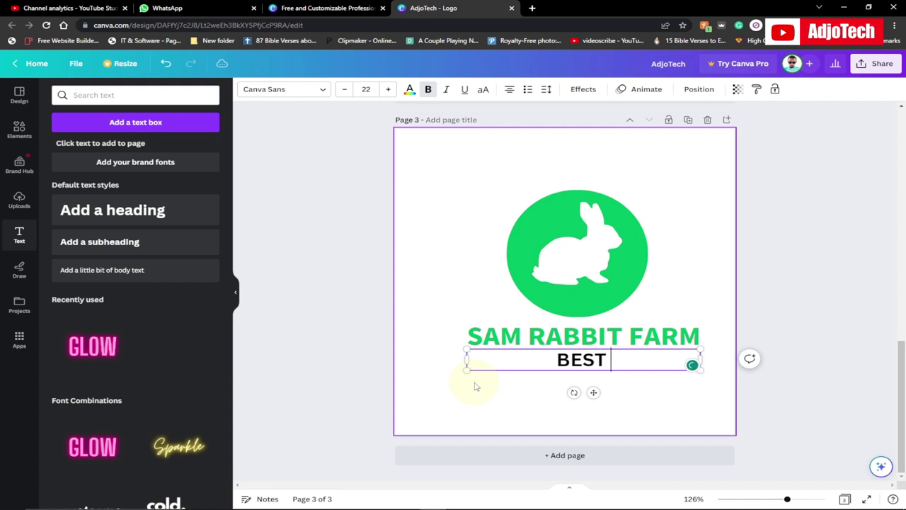
{"action": "type", "text": "OM RA"}
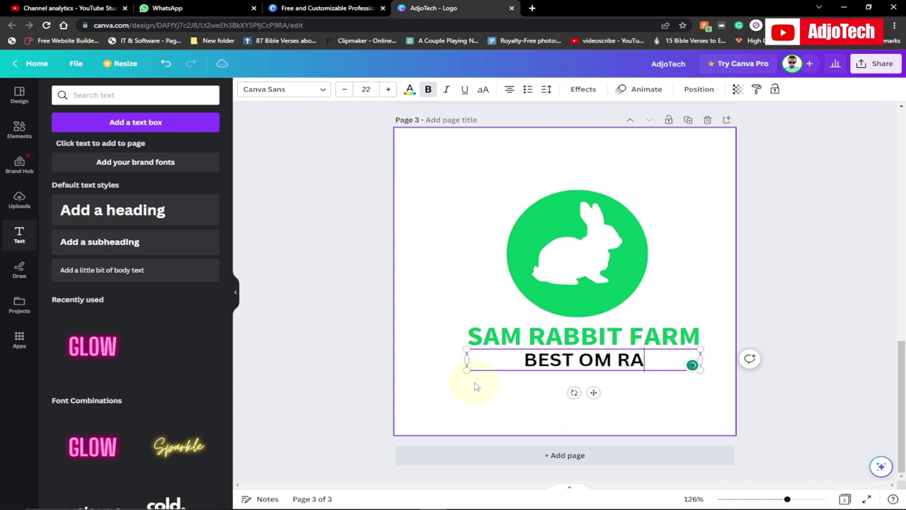
{"action": "key", "text": "BackSpace"}
{"action": "key", "text": "BackSpace"}
{"action": "key", "text": "BackSpace"}
{"action": "key", "text": "BackSpace"}
{"action": "key", "text": "BackSpace"}
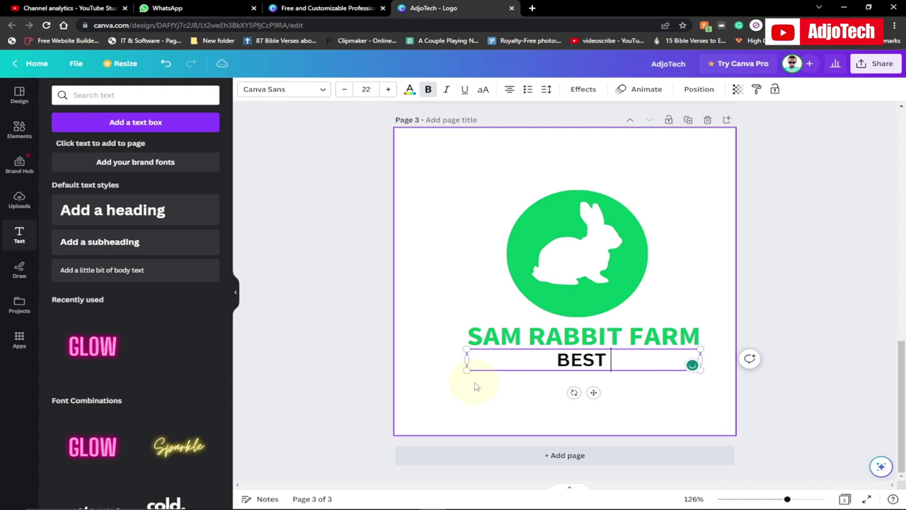
{"action": "type", "text": "IN RABB"}
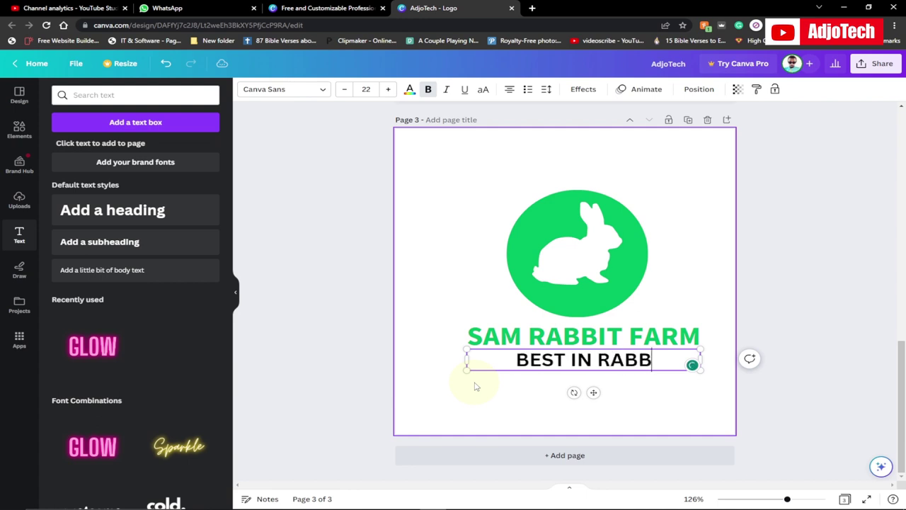
{"action": "type", "text": "IT FARMING"}
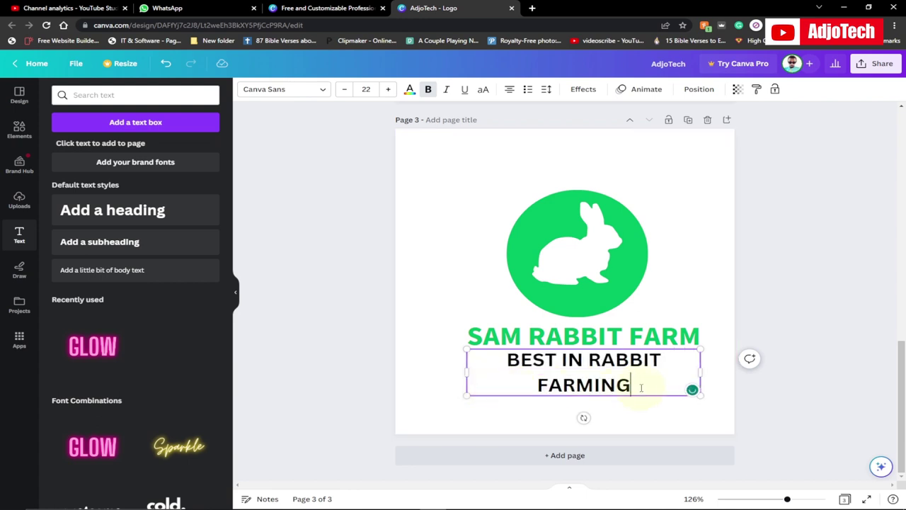
- Search the fonts for "NOTO" and apply a thin Noto Serif Display ExtraC font to the whole subheading
{"action": "left_click_drag", "start_coordinate": [641, 387], "coordinate": [502, 358]}
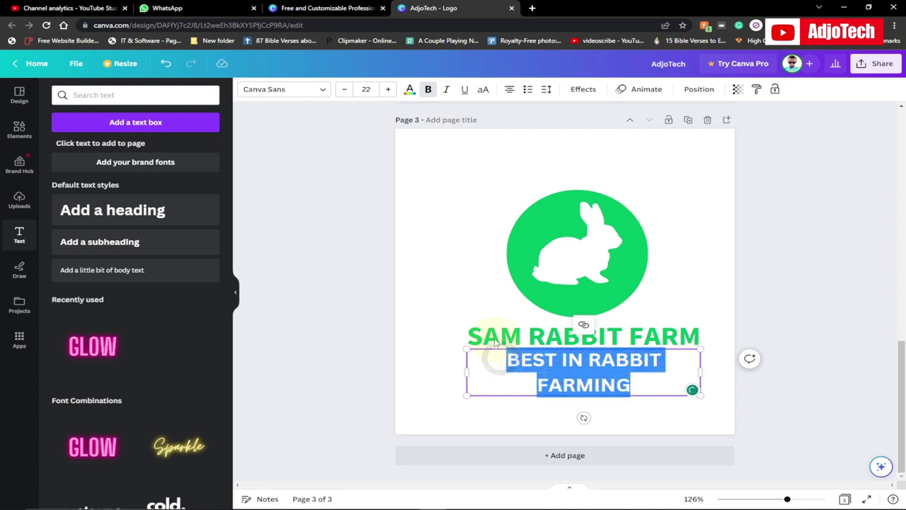
{"action": "left_click", "coordinate": [314, 92]}
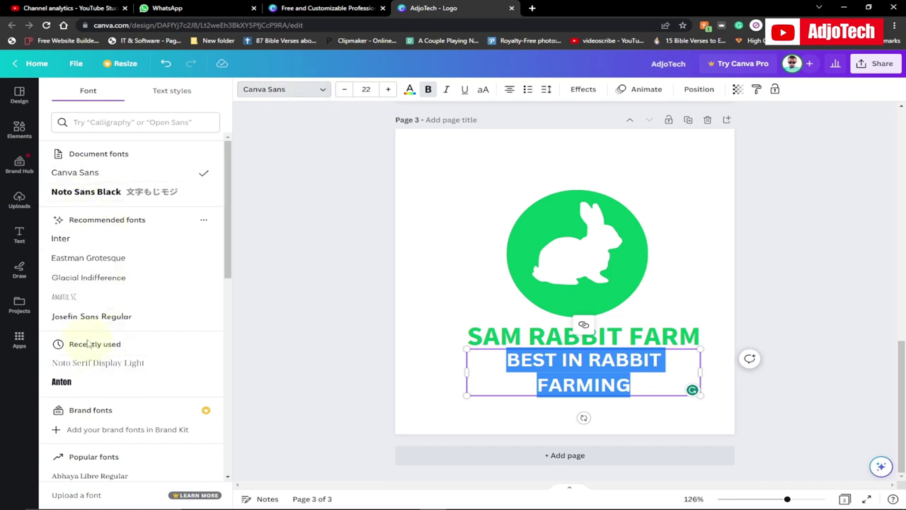
{"action": "left_click", "coordinate": [105, 123]}
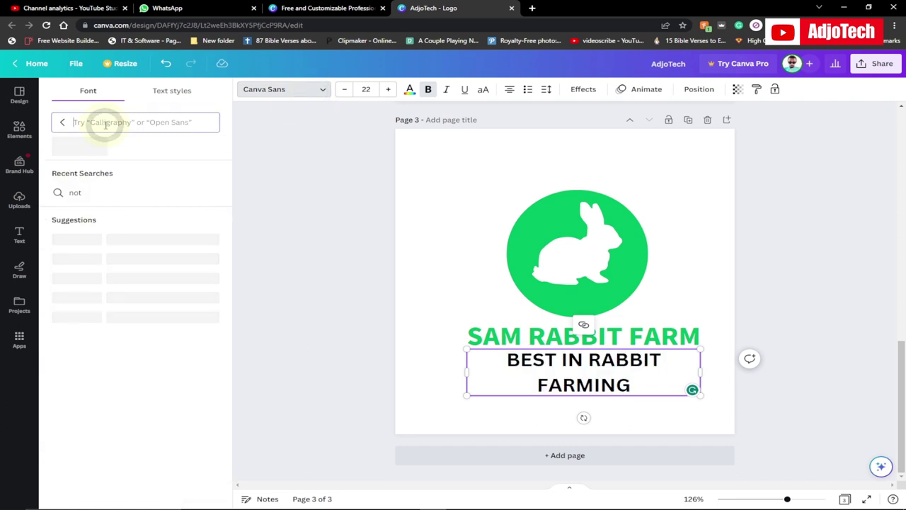
{"action": "type", "text": "NOTO"}
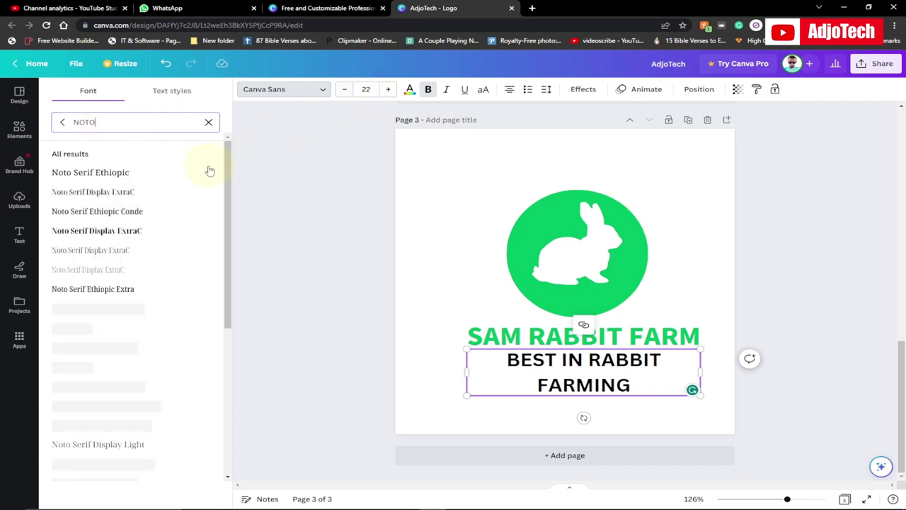
{"action": "left_click", "coordinate": [83, 256]}
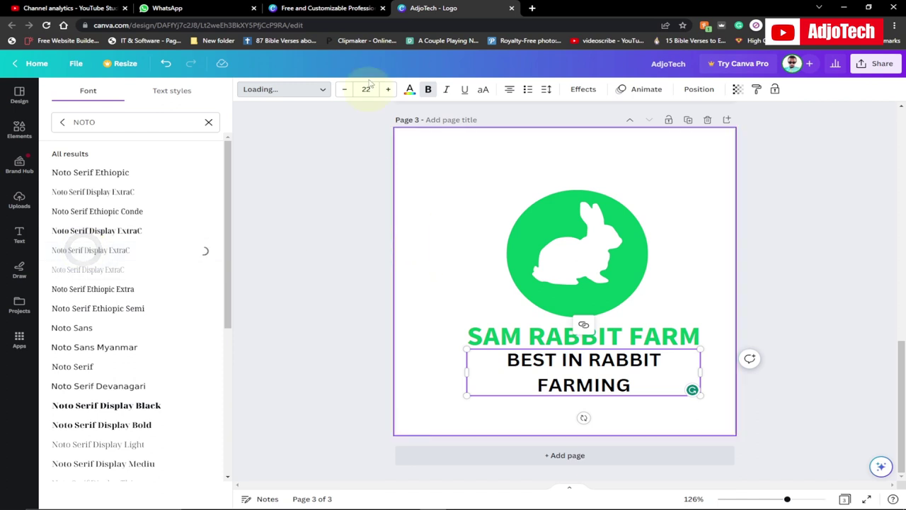
- Reduce the subheading's font size to 10
{"action": "left_click", "coordinate": [343, 91]}
{"action": "left_click", "coordinate": [343, 91]}
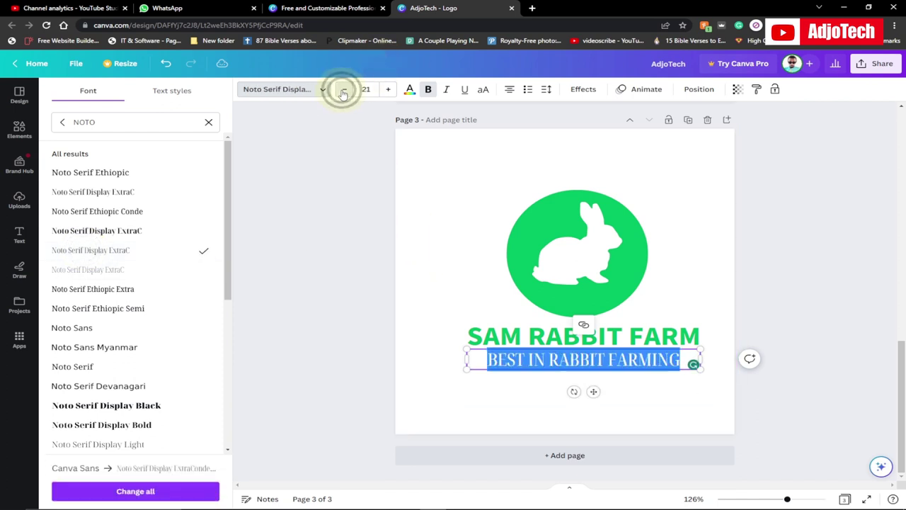
{"action": "left_click", "coordinate": [343, 91]}
{"action": "left_click", "coordinate": [343, 91]}
{"action": "left_click", "coordinate": [343, 91]}
{"action": "left_click", "coordinate": [342, 91]}
{"action": "left_click", "coordinate": [342, 90]}
{"action": "left_click", "coordinate": [343, 90]}
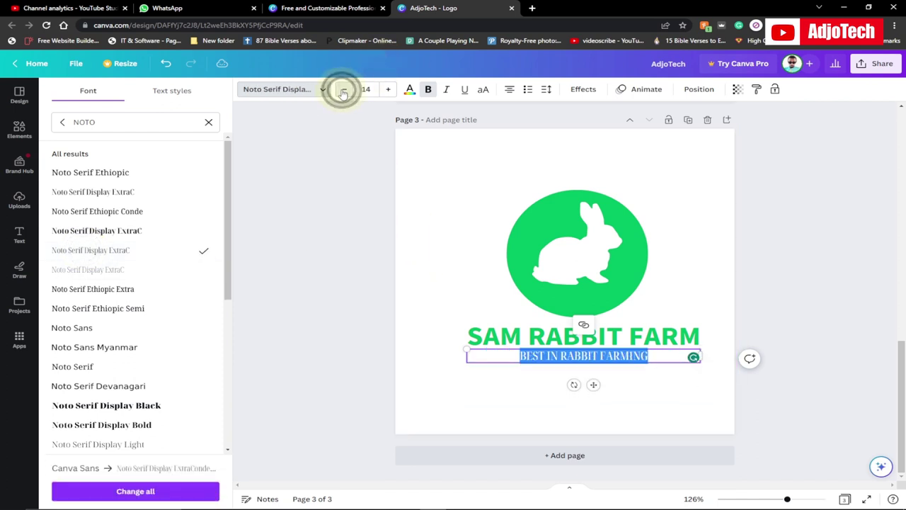
{"action": "left_click", "coordinate": [343, 91]}
{"action": "left_click", "coordinate": [342, 90]}
{"action": "left_click", "coordinate": [342, 91]}
{"action": "left_click", "coordinate": [342, 90]}
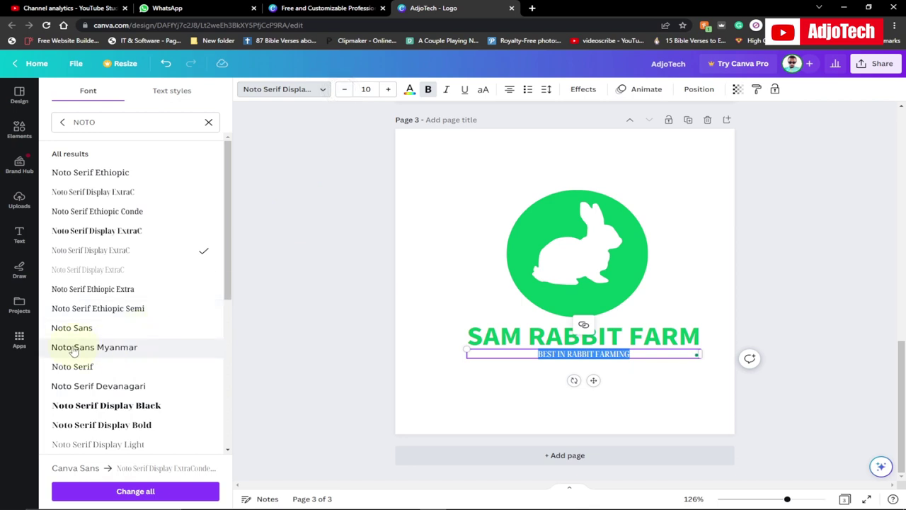
- Switch the subheading's font to Noto Serif Display Light and raise its size to 13
{"action": "left_click", "coordinate": [99, 443]}
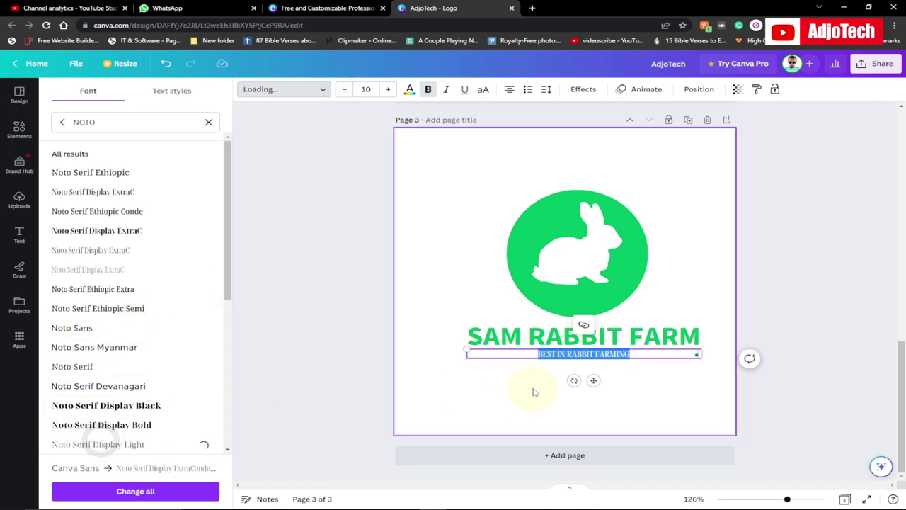
{"action": "left_click", "coordinate": [388, 89]}
{"action": "left_click", "coordinate": [388, 89]}
{"action": "left_click", "coordinate": [388, 89]}
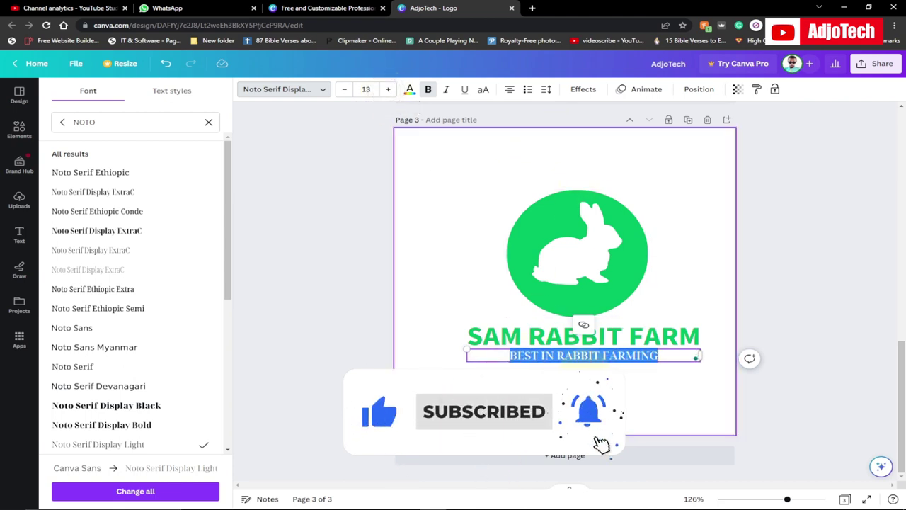
- Increase the subheading's letter spacing to 222 so it spans nearly the heading's width
{"action": "left_click", "coordinate": [547, 91]}
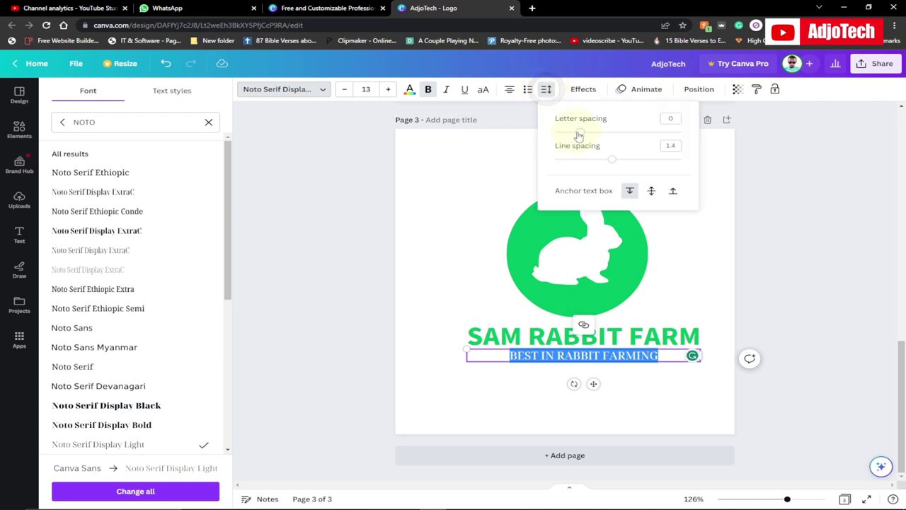
{"action": "left_click_drag", "start_coordinate": [579, 135], "coordinate": [610, 133]}
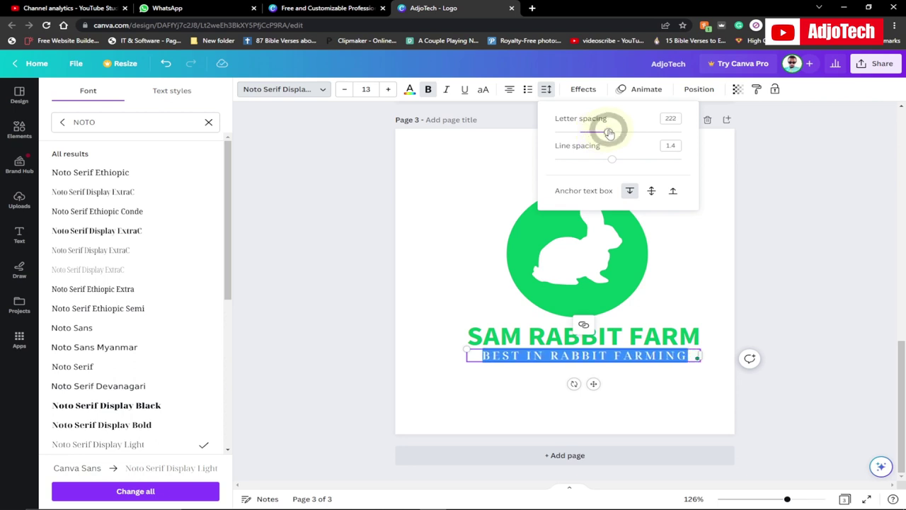
{"action": "left_click", "coordinate": [447, 247]}
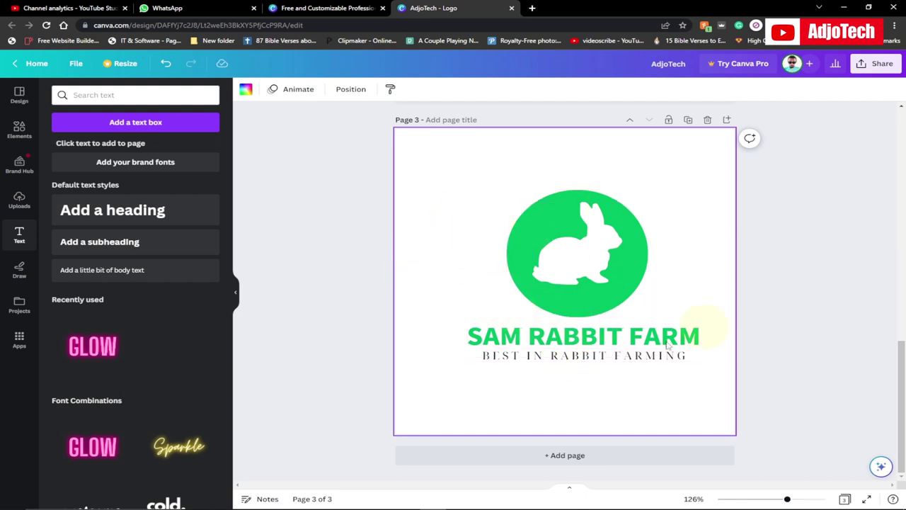
- Duplicate page 3 with the finished logo and go to the copy on page 4
{"action": "left_click", "coordinate": [689, 124]}
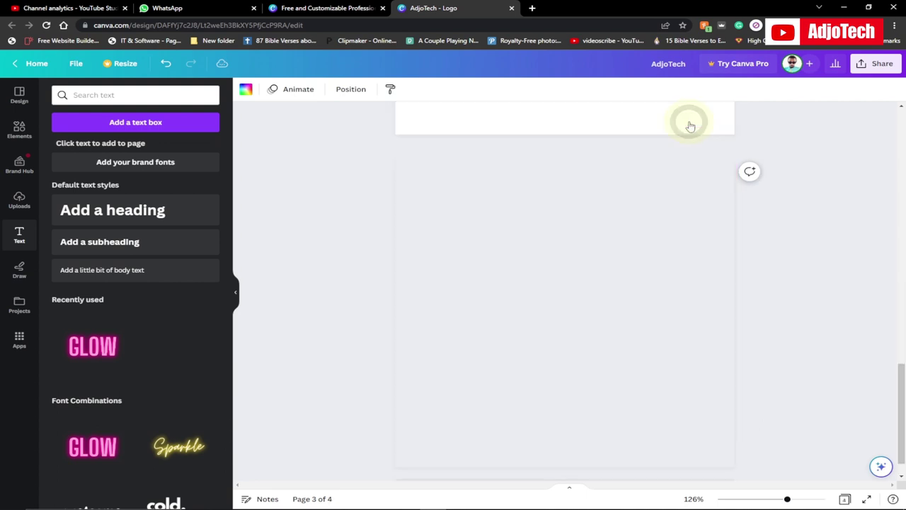
{"action": "scroll", "coordinate": [700, 298], "scroll_direction": "up", "scroll_amount": 4}
{"action": "scroll", "coordinate": [701, 291], "scroll_direction": "up", "scroll_amount": 3}
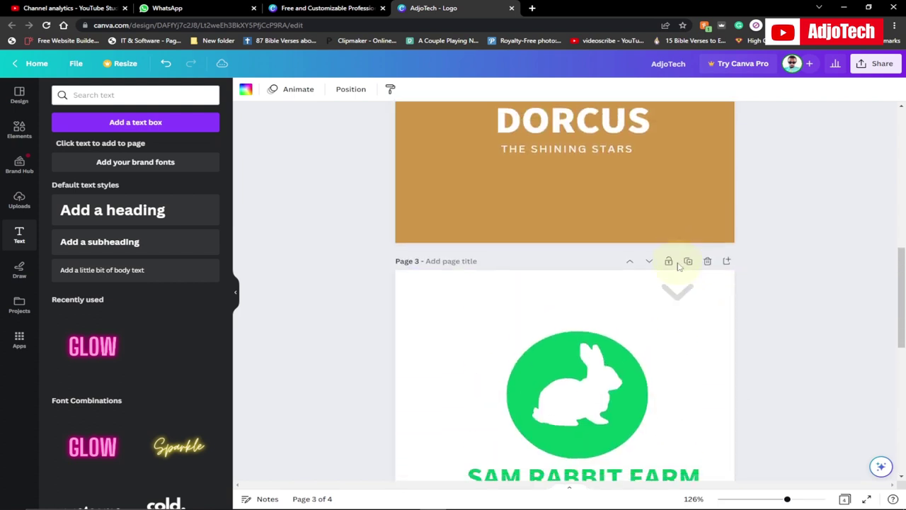
{"action": "scroll", "coordinate": [679, 276], "scroll_direction": "down", "scroll_amount": 6}
{"action": "scroll", "coordinate": [622, 287], "scroll_direction": "down", "scroll_amount": 2}
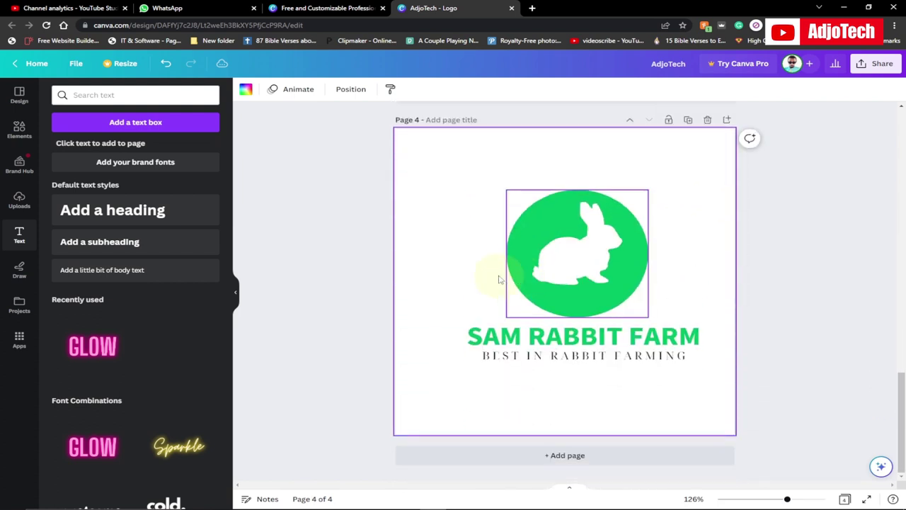
- Recolour the rabbit silhouette on page 4 with the green document colour #00bf63
{"action": "left_click", "coordinate": [582, 262]}
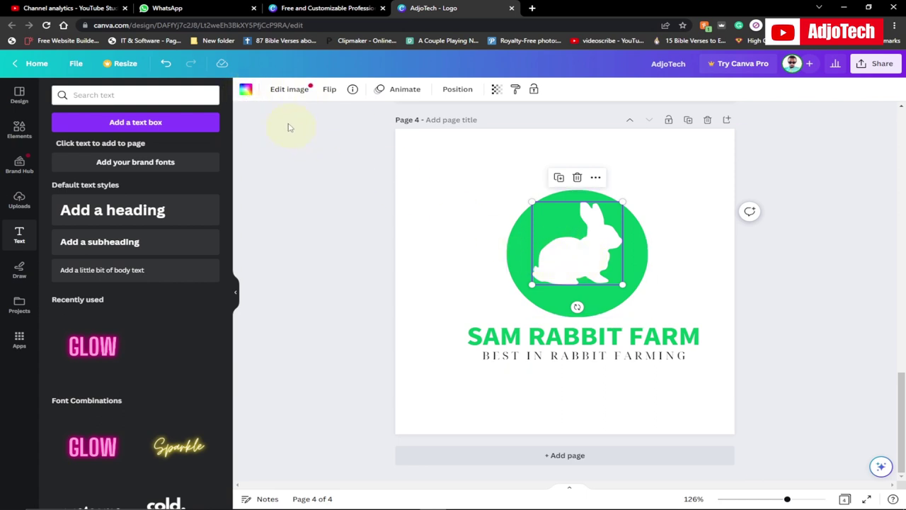
{"action": "left_click", "coordinate": [246, 90]}
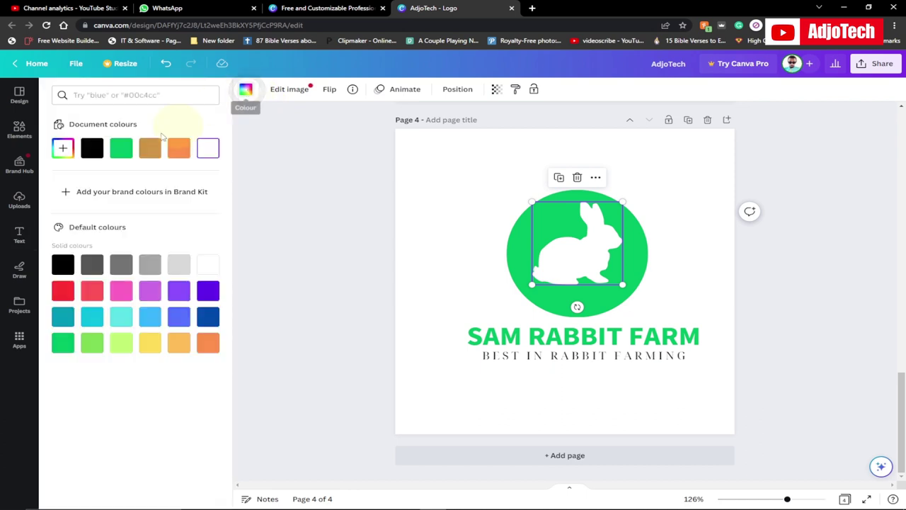
{"action": "left_click", "coordinate": [120, 152]}
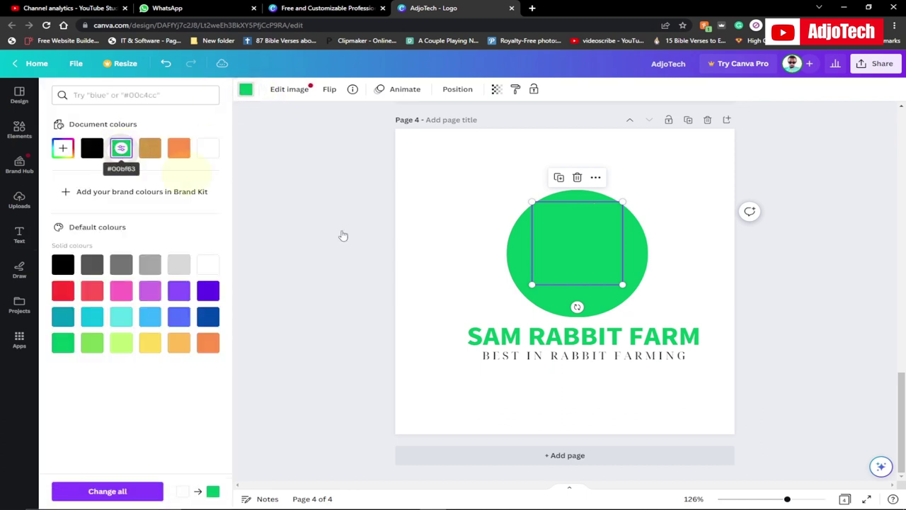
- Recolour the circle and the SAM RABBIT FARM heading on page 4 white
{"action": "left_click", "coordinate": [522, 269]}
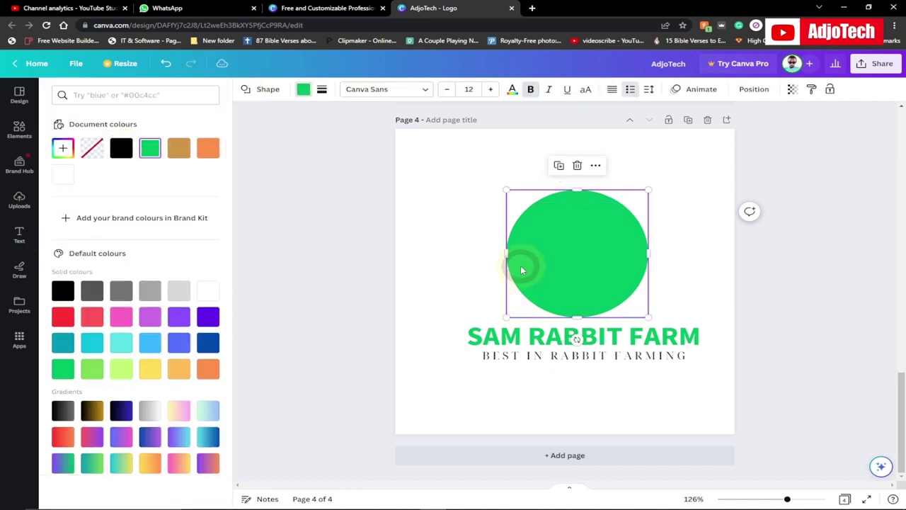
{"action": "left_click", "coordinate": [63, 177]}
{"action": "left_click", "coordinate": [495, 341], "text": "shift"}
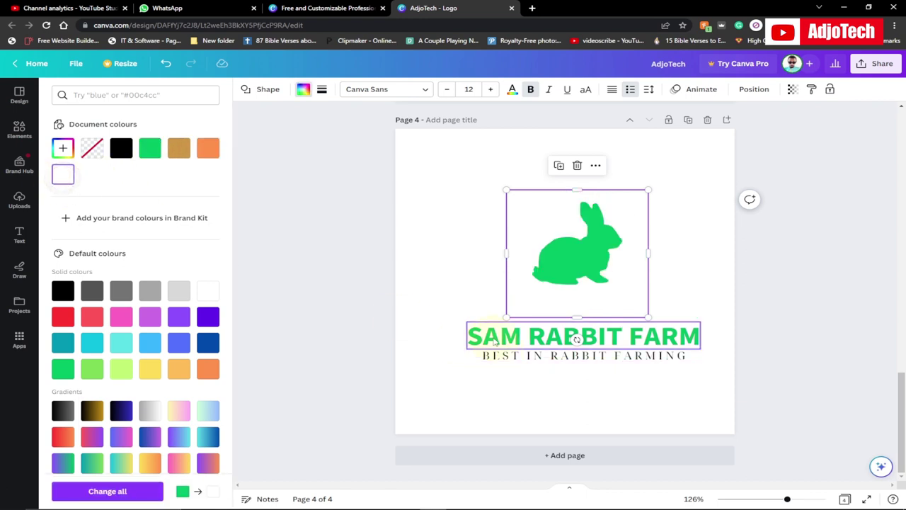
{"action": "left_click", "coordinate": [496, 341]}
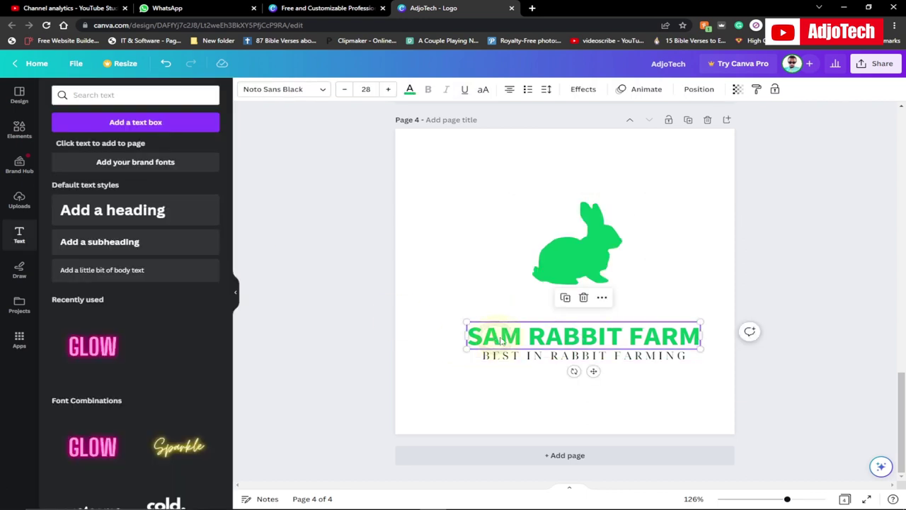
{"action": "double_click", "coordinate": [499, 336]}
{"action": "left_click_drag", "start_coordinate": [467, 336], "coordinate": [699, 339]}
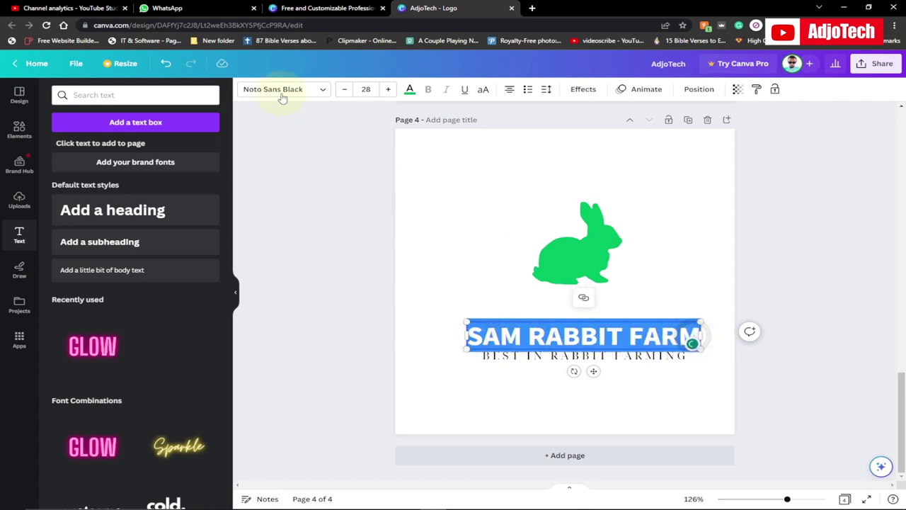
{"action": "left_click", "coordinate": [410, 89]}
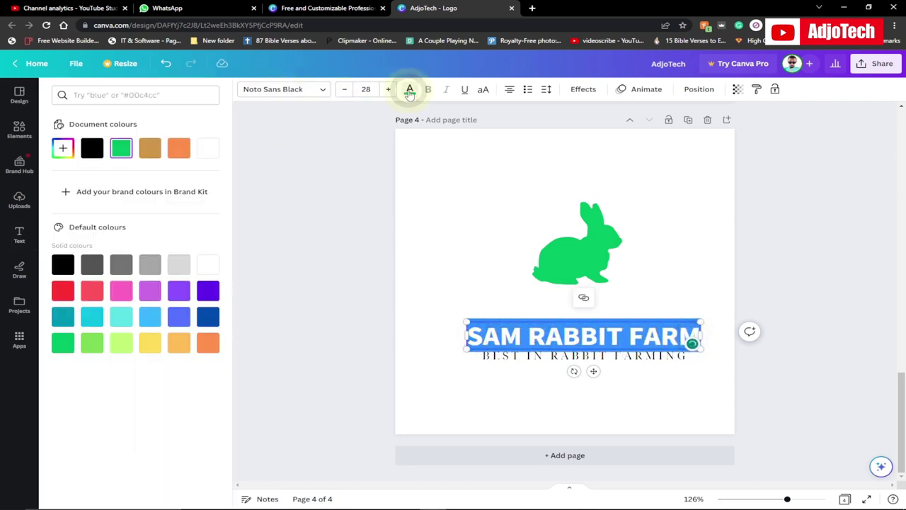
{"action": "left_click", "coordinate": [210, 154]}
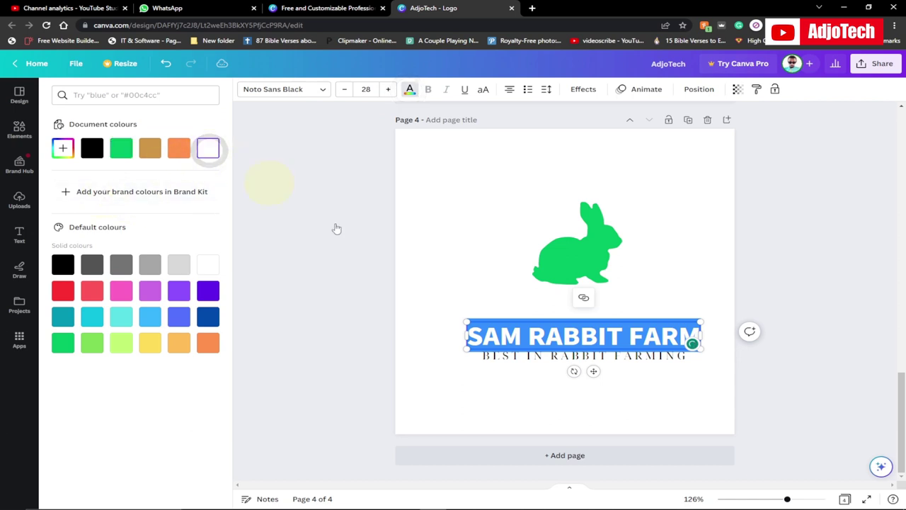
- Fill the page 4 background with the green document colour #00bf63
{"action": "left_click", "coordinate": [505, 358]}
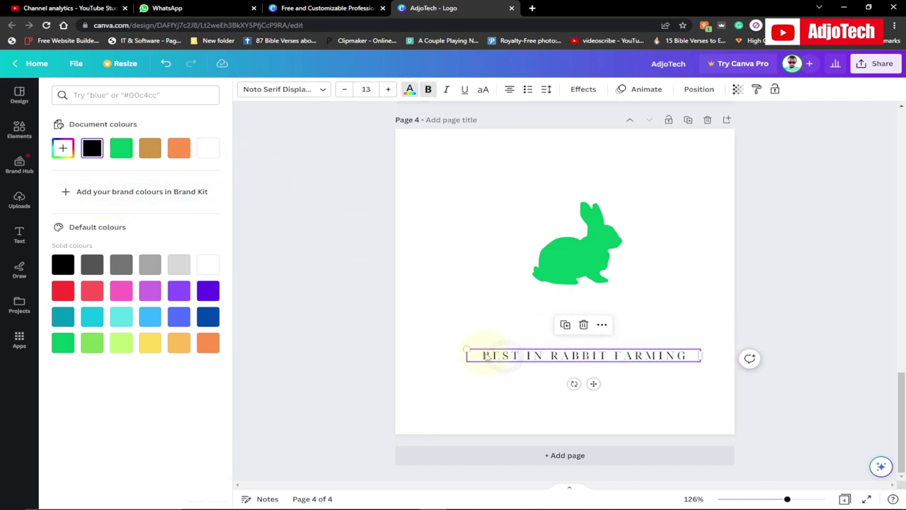
{"action": "left_click", "coordinate": [414, 190]}
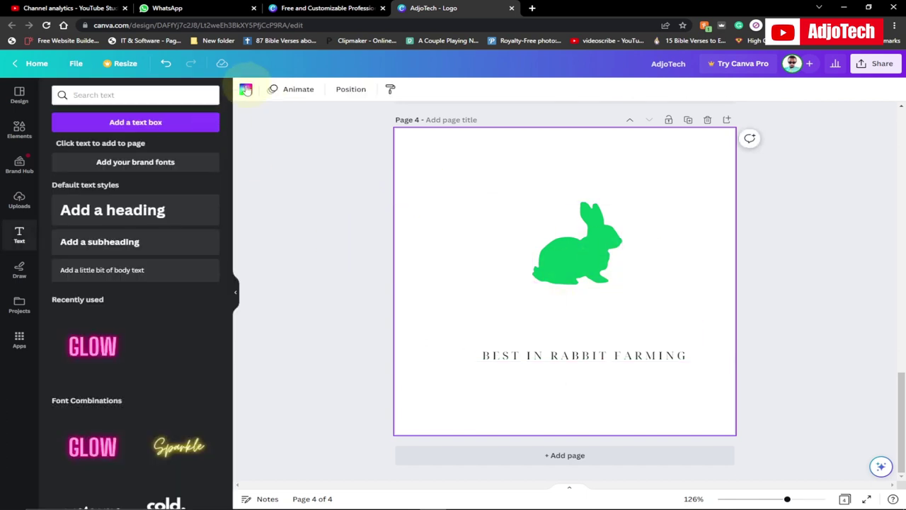
{"action": "left_click", "coordinate": [246, 90]}
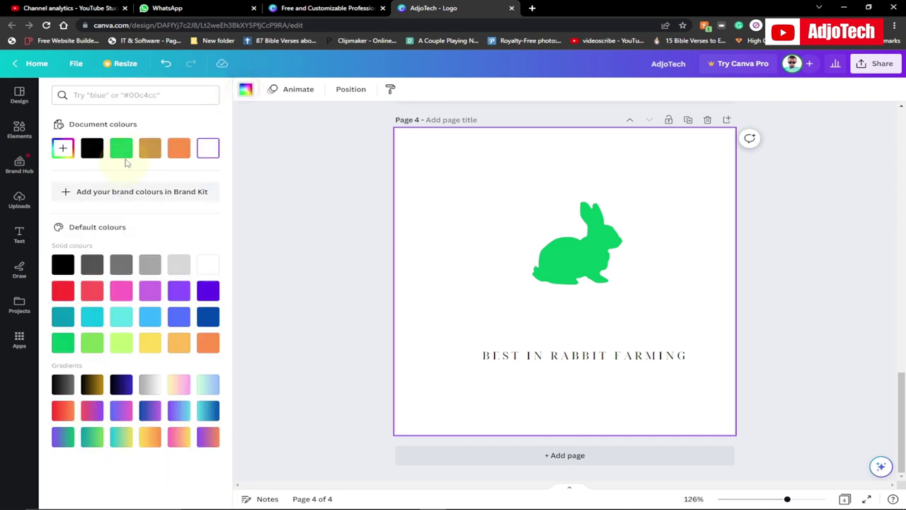
{"action": "left_click", "coordinate": [121, 147]}
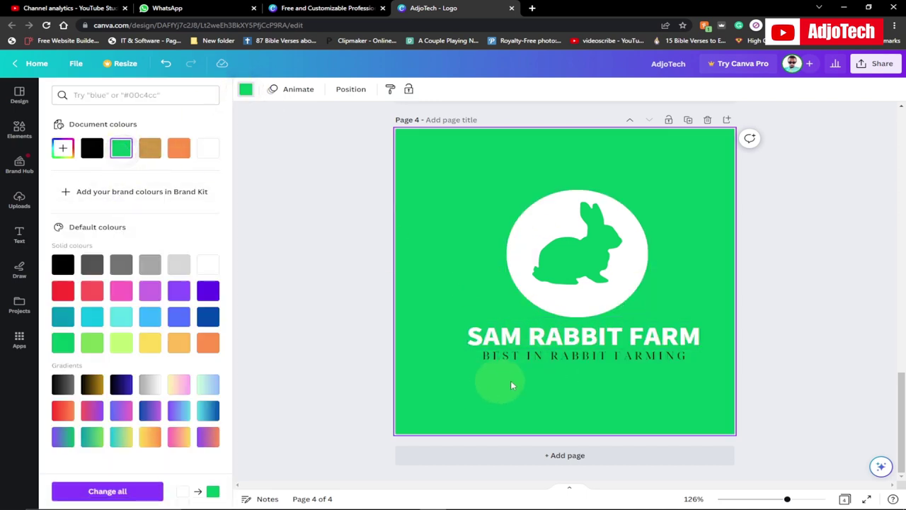
- Review the logo designs on all four pages and return to page 4
{"action": "scroll", "coordinate": [806, 326], "scroll_direction": "up", "scroll_amount": 6}
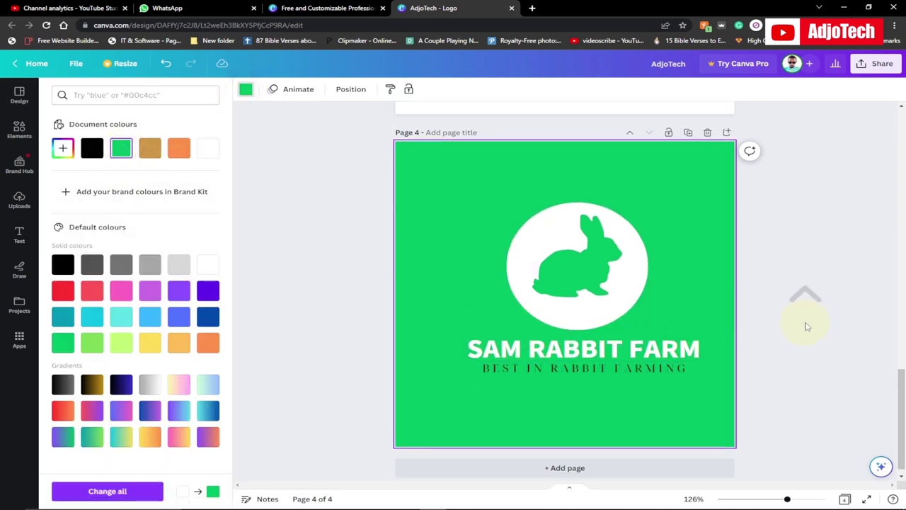
{"action": "scroll", "coordinate": [806, 326], "scroll_direction": "down", "scroll_amount": 6}
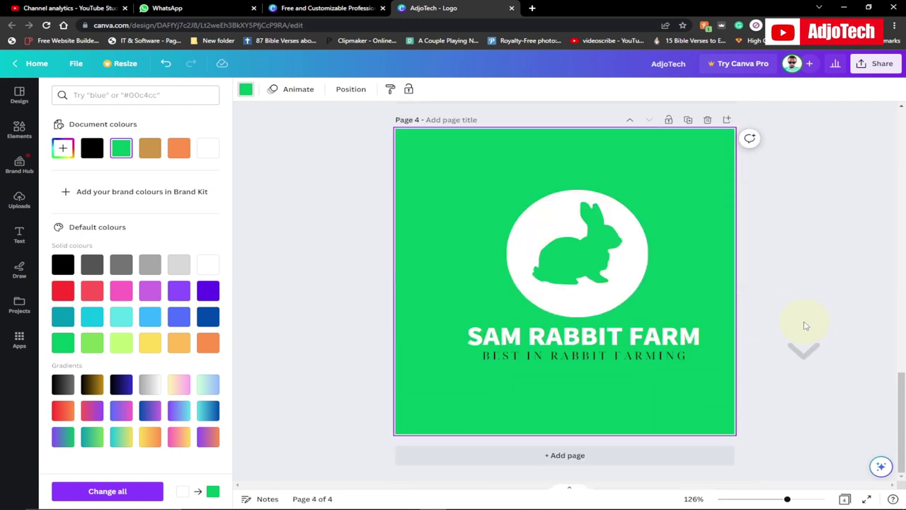
{"action": "scroll", "coordinate": [809, 383], "scroll_direction": "up", "scroll_amount": 10}
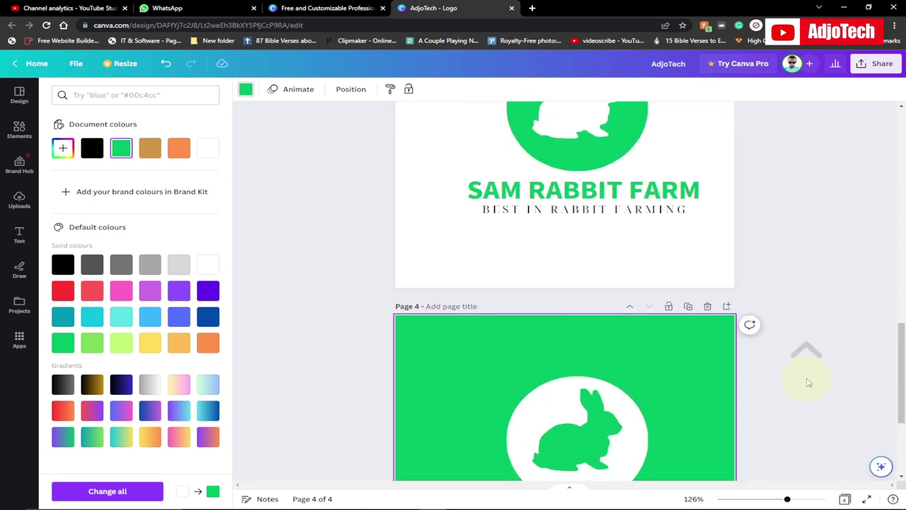
{"action": "scroll", "coordinate": [808, 383], "scroll_direction": "up", "scroll_amount": 3}
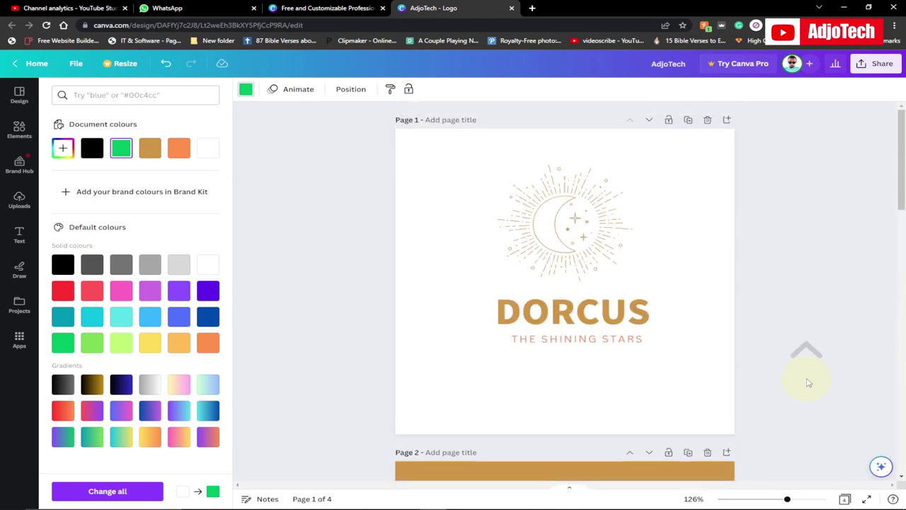
{"action": "scroll", "coordinate": [809, 383], "scroll_direction": "down", "scroll_amount": 9}
{"action": "scroll", "coordinate": [808, 383], "scroll_direction": "down", "scroll_amount": 5}
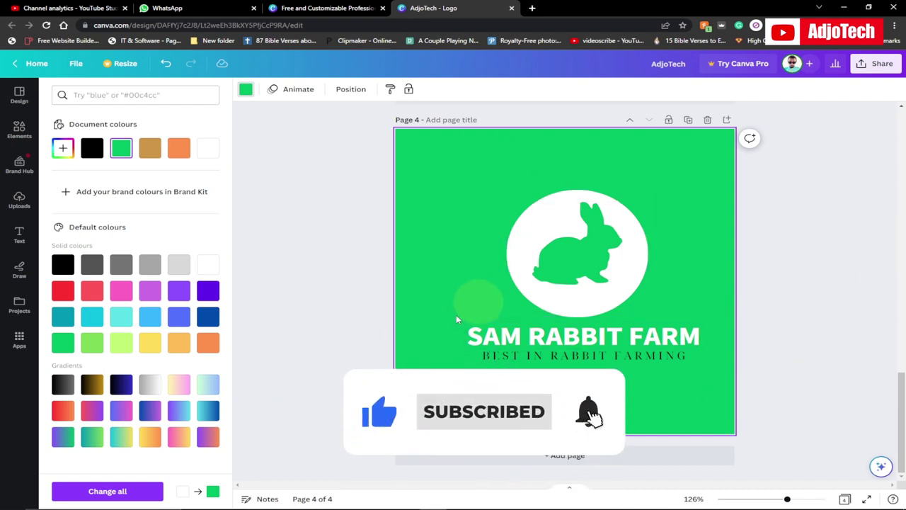
- Set up a PNG download of the design that includes only page 3
{"action": "left_click", "coordinate": [877, 68]}
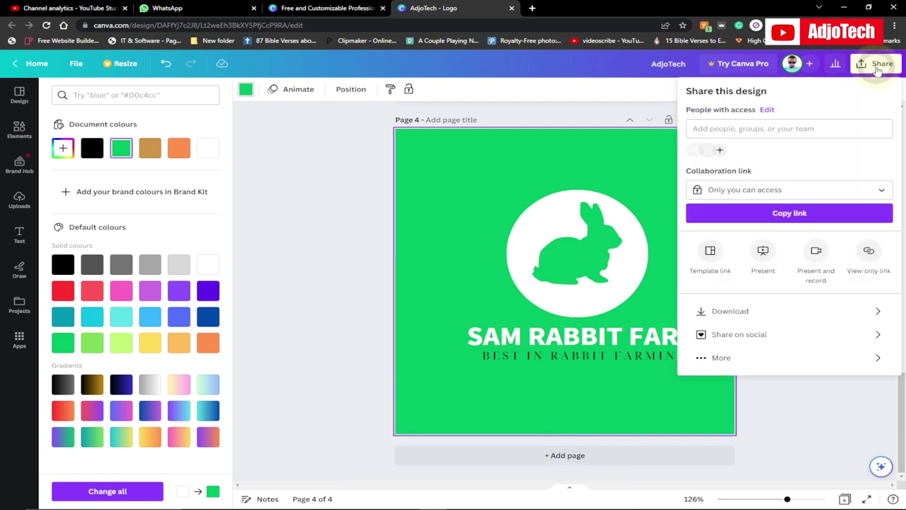
{"action": "left_click", "coordinate": [762, 316]}
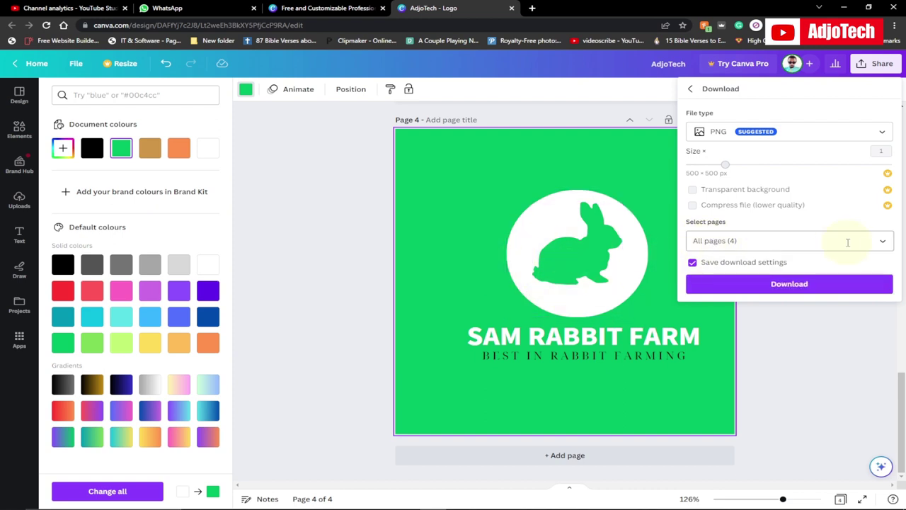
{"action": "left_click", "coordinate": [882, 242]}
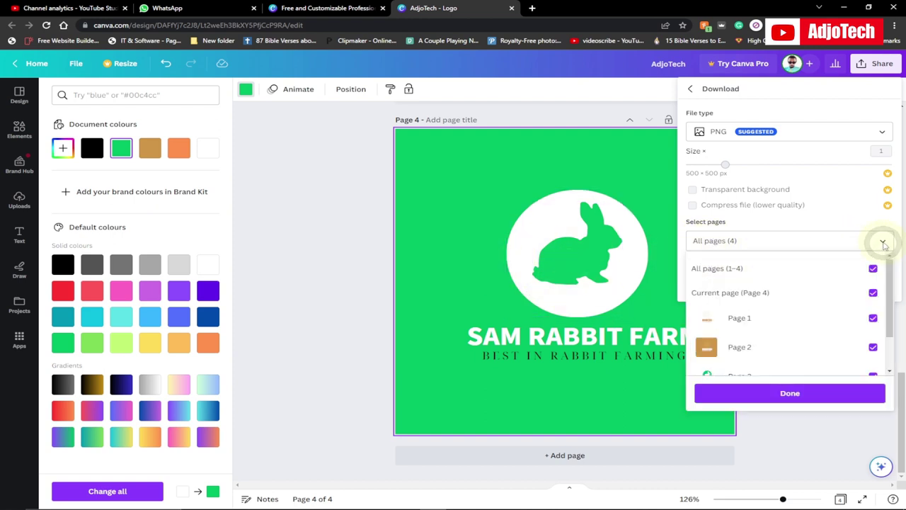
{"action": "left_click", "coordinate": [875, 294]}
{"action": "left_click", "coordinate": [874, 294]}
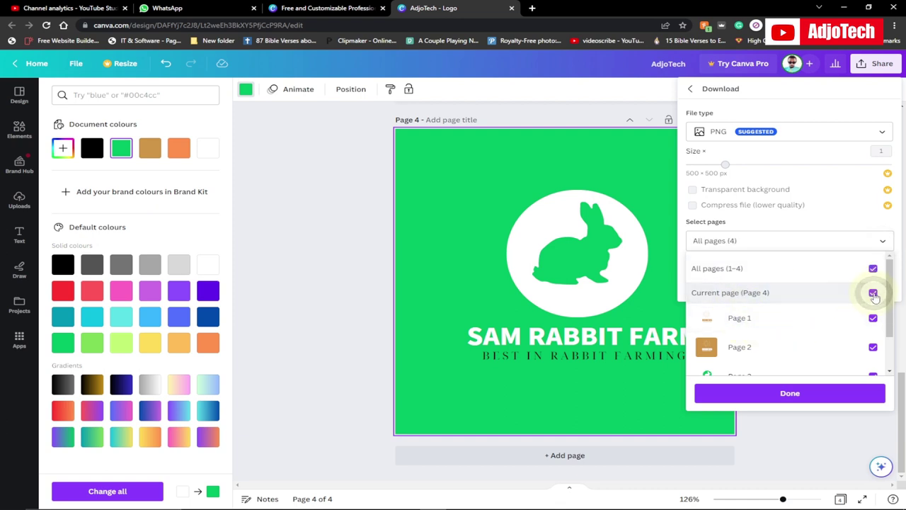
{"action": "left_click", "coordinate": [874, 270]}
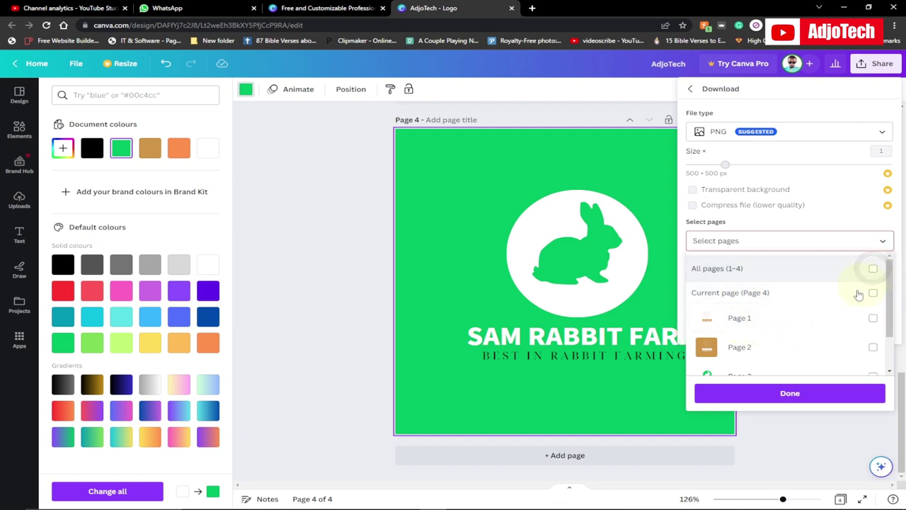
{"action": "scroll", "coordinate": [708, 346], "scroll_direction": "down", "scroll_amount": 2}
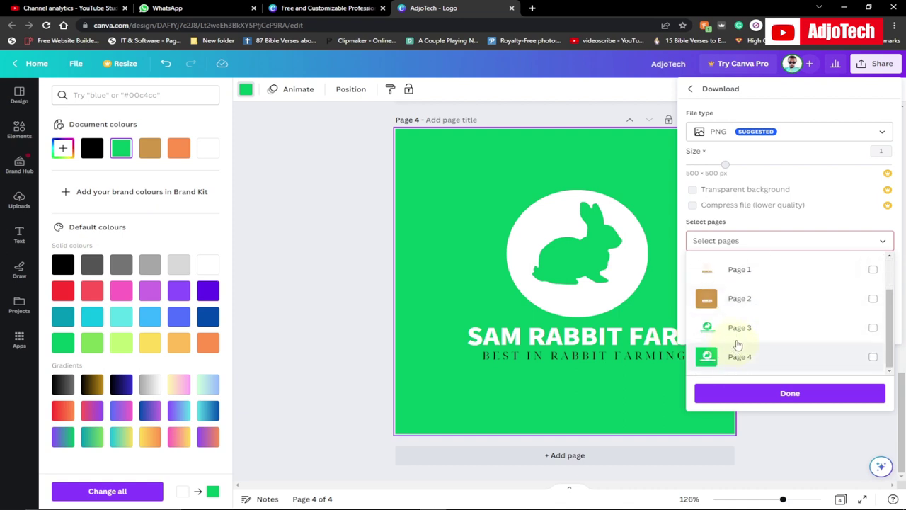
{"action": "left_click", "coordinate": [874, 329]}
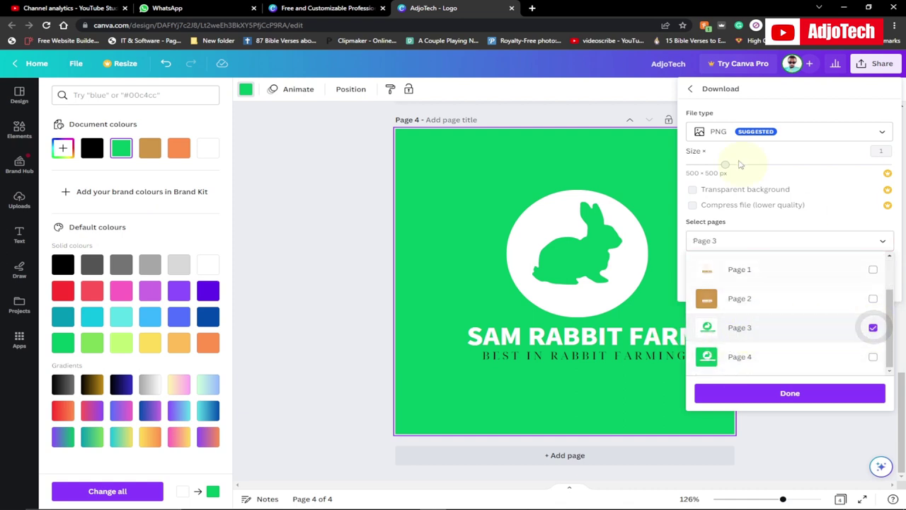
{"action": "left_click", "coordinate": [787, 395]}
- Download the page 3 logo, view the saved image and close its preview
{"action": "left_click", "coordinate": [788, 284]}
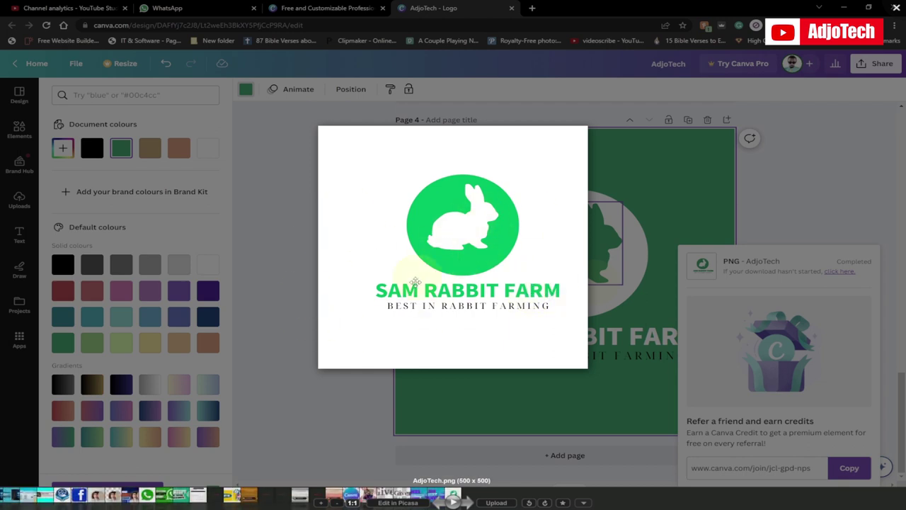
{"action": "left_click", "coordinate": [896, 9]}
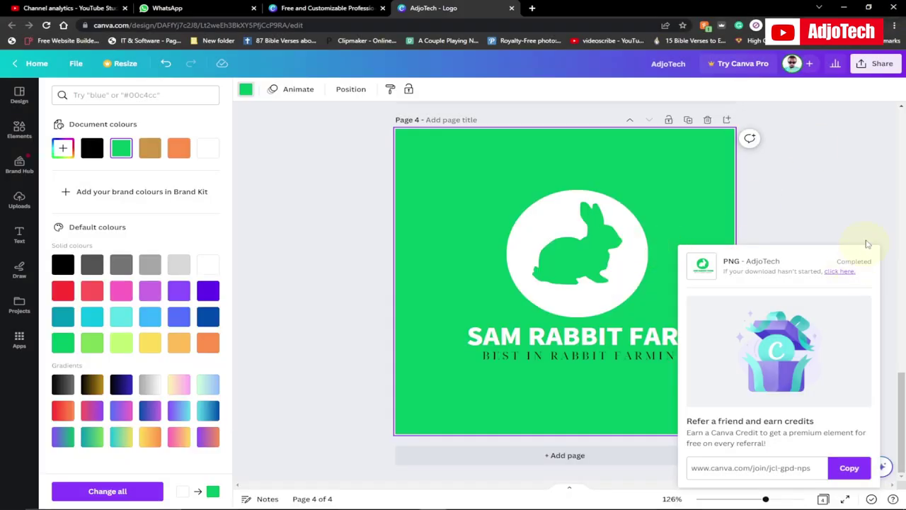
{"action": "left_click", "coordinate": [853, 208]}
- Return to page 3 and examine the file types offered for downloading the design
{"action": "scroll", "coordinate": [849, 208], "scroll_direction": "up", "scroll_amount": 5}
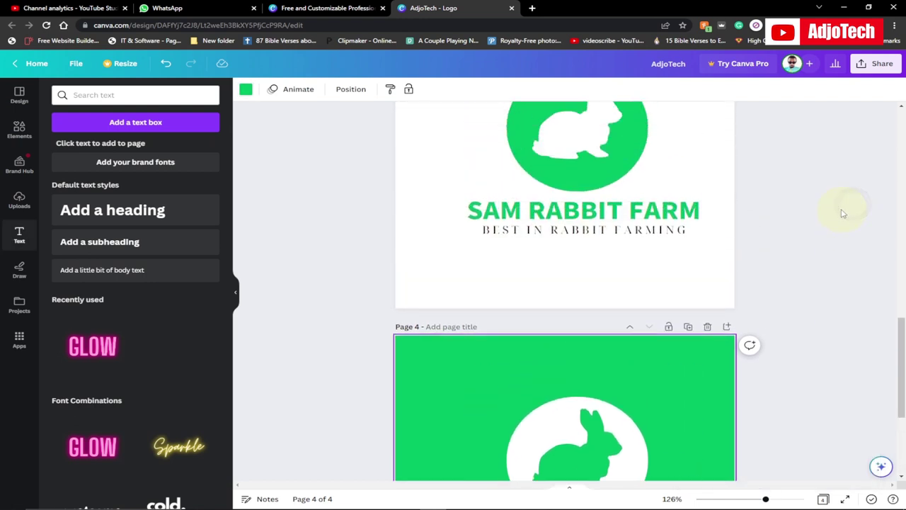
{"action": "scroll", "coordinate": [811, 215], "scroll_direction": "up", "scroll_amount": 1}
{"action": "left_click", "coordinate": [626, 352]}
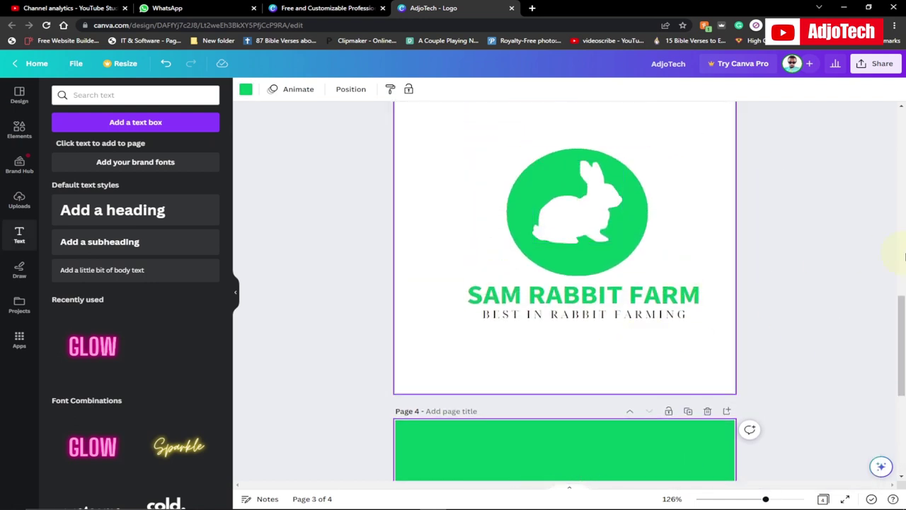
{"action": "left_click", "coordinate": [830, 162]}
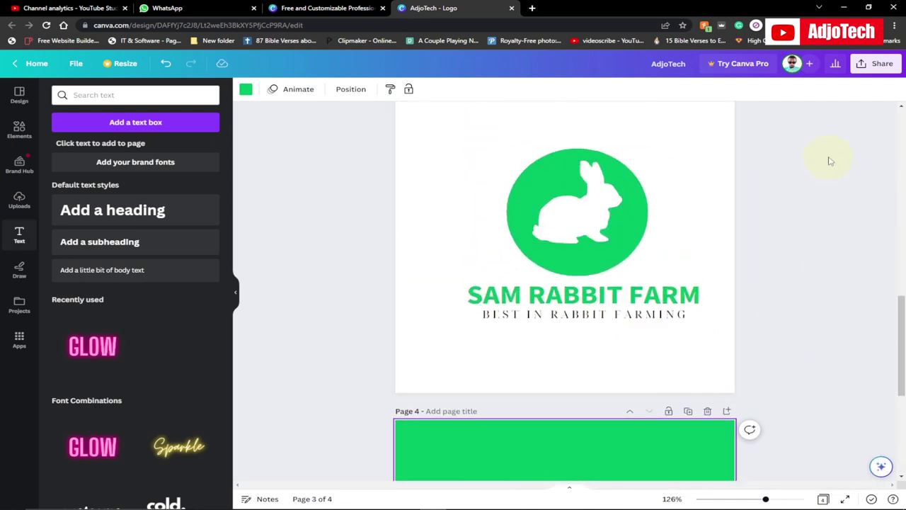
{"action": "left_click", "coordinate": [879, 63]}
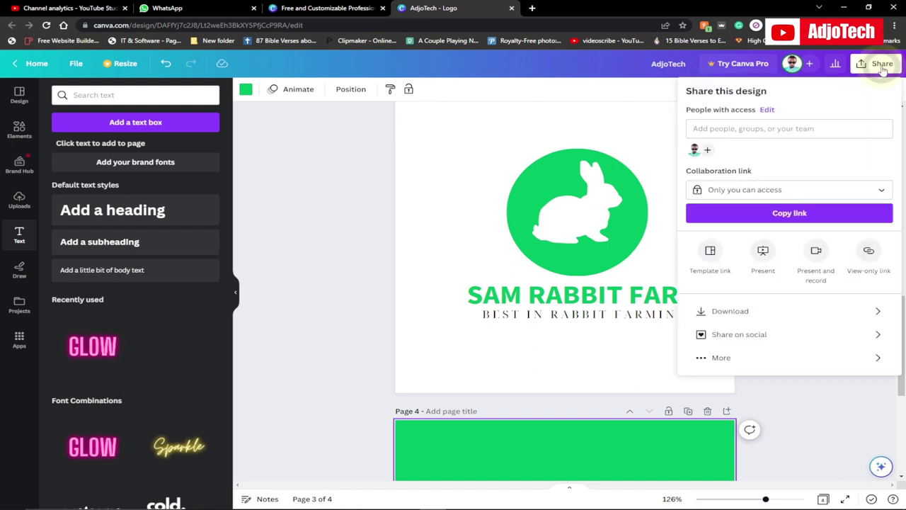
{"action": "left_click", "coordinate": [729, 311]}
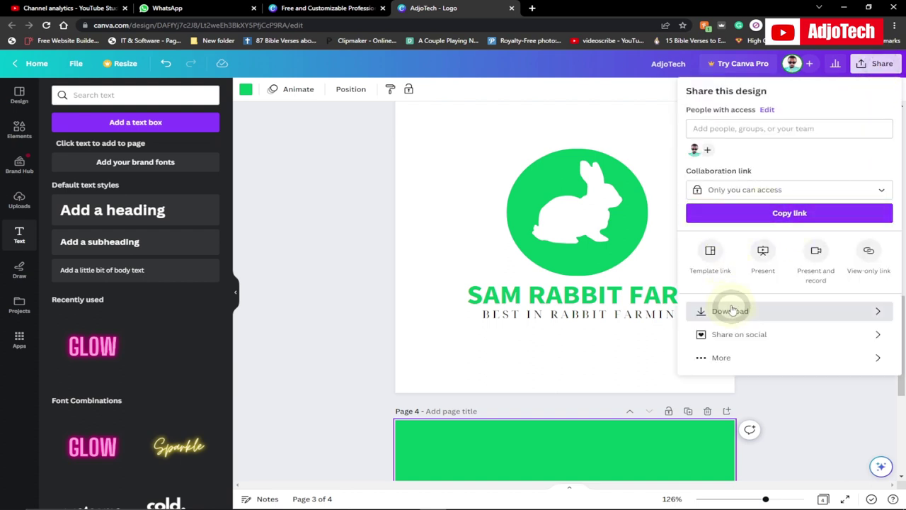
{"action": "left_click", "coordinate": [871, 134]}
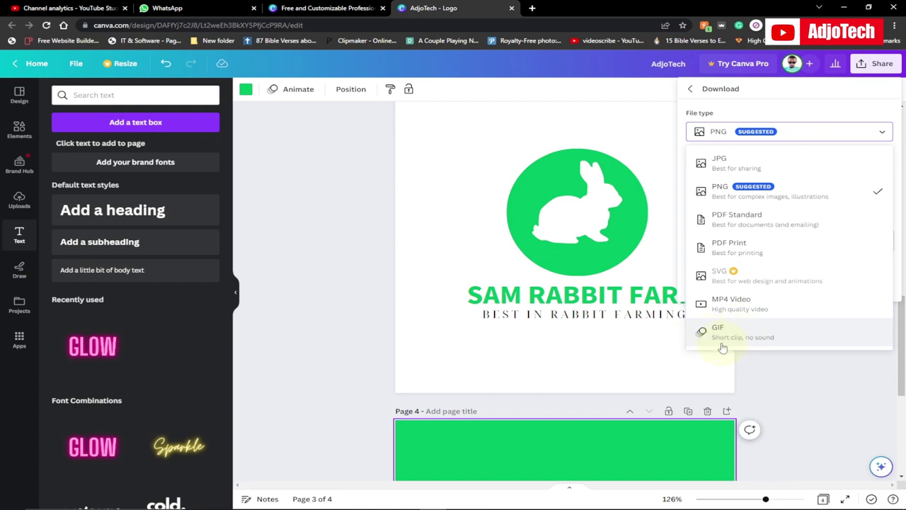
{"action": "left_click", "coordinate": [338, 266]}
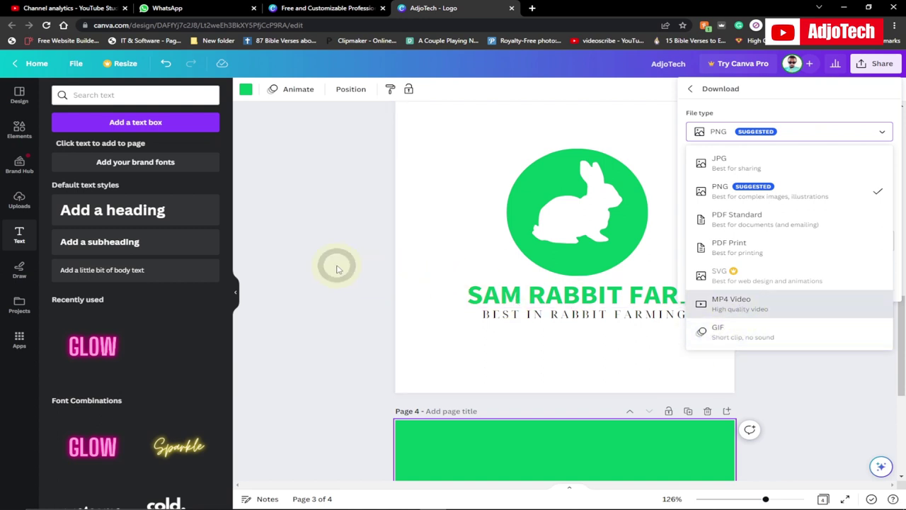